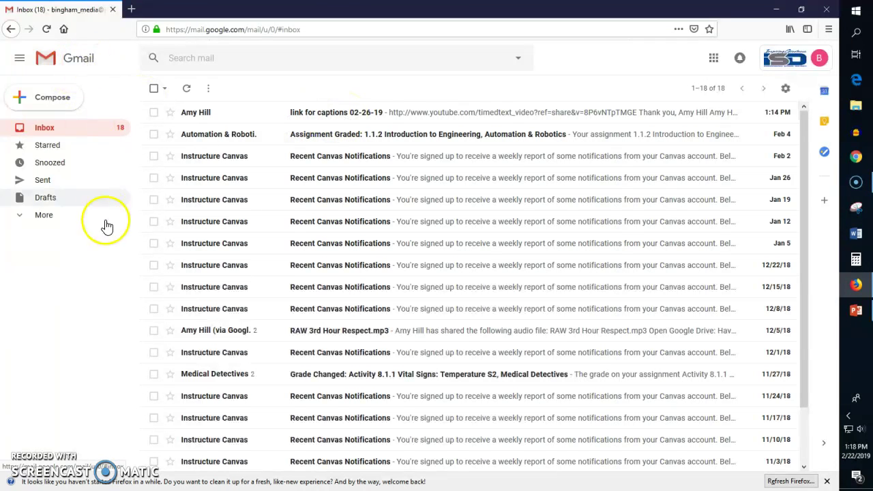
Step: Open the caption link from the "link for captions 02-26-19" email and choose English as the subtitle language
left_click(348, 115)
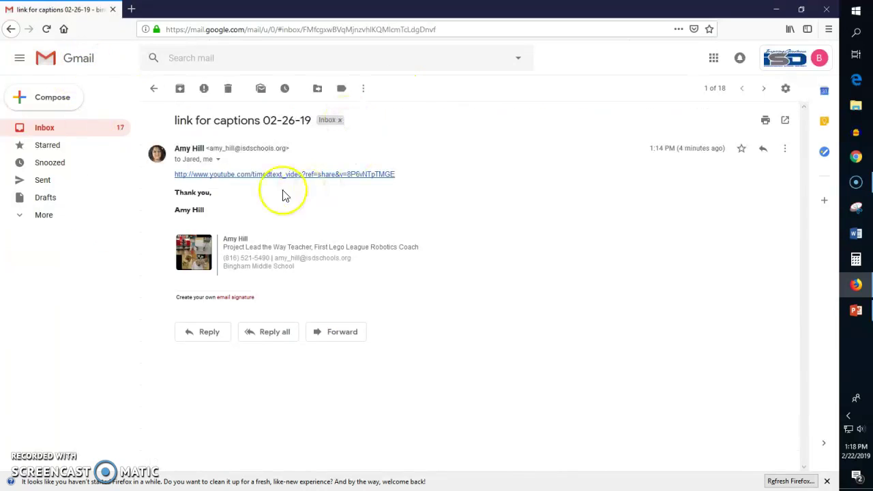
left_click(283, 178)
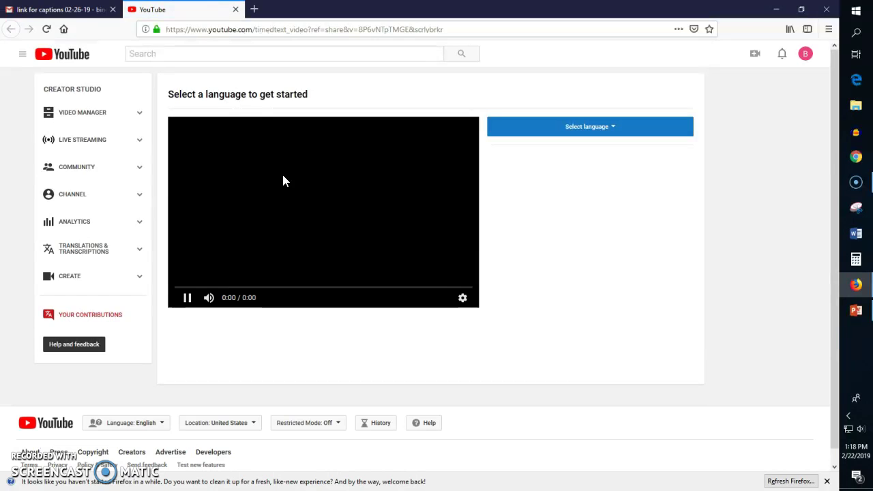
left_click(608, 131)
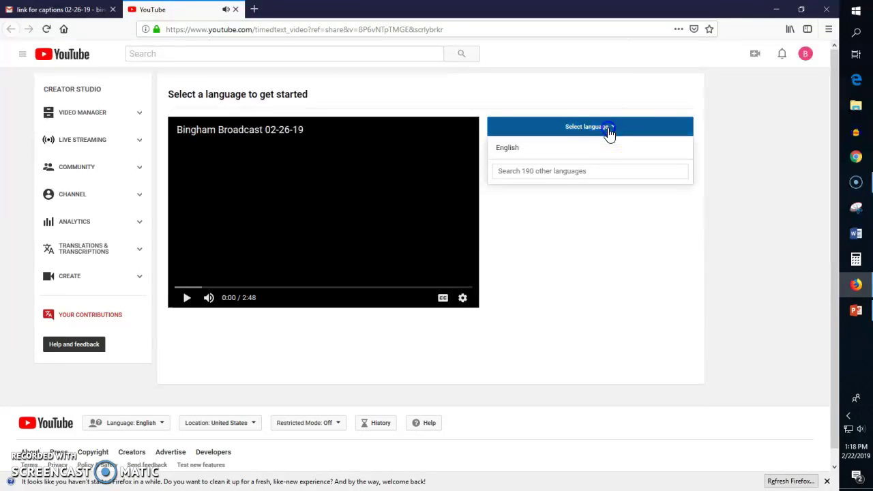
left_click(507, 152)
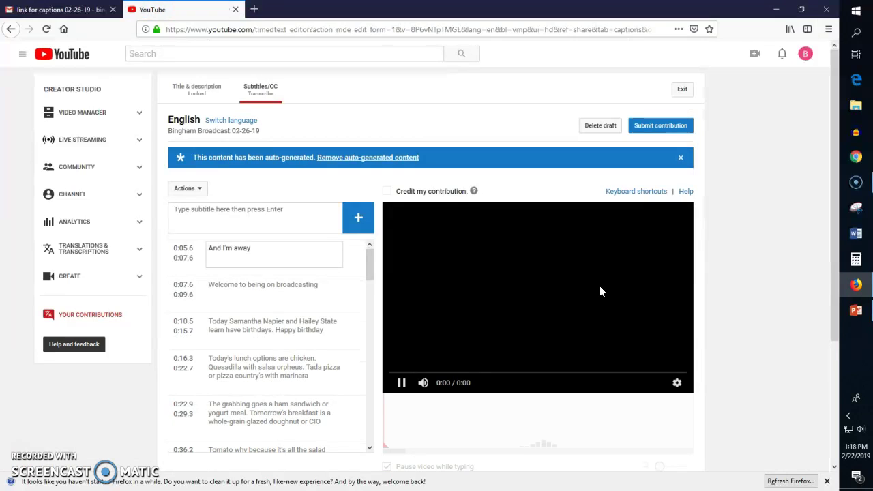
Step: Select the first subtitle and the "Welcome to being on broadcasting" subtitle in the list to inspect their text
left_click(567, 319)
key("Menu")
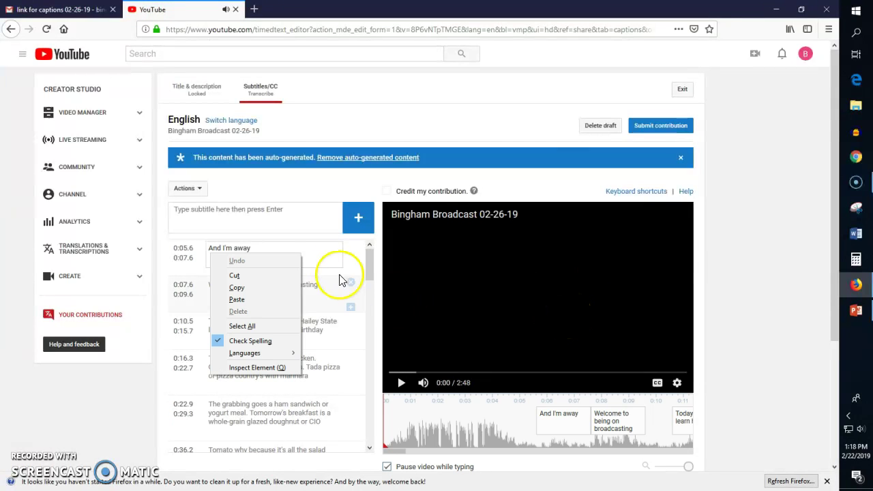
left_click(311, 251)
left_click(270, 296)
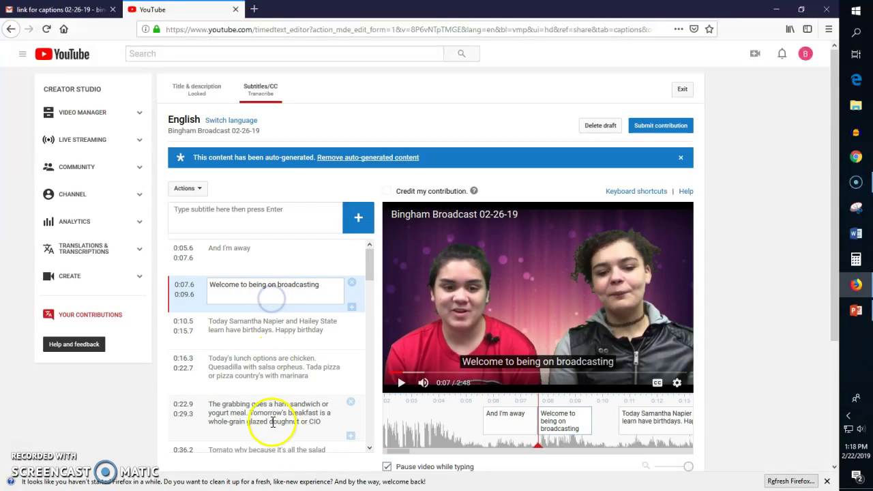
left_click(303, 281)
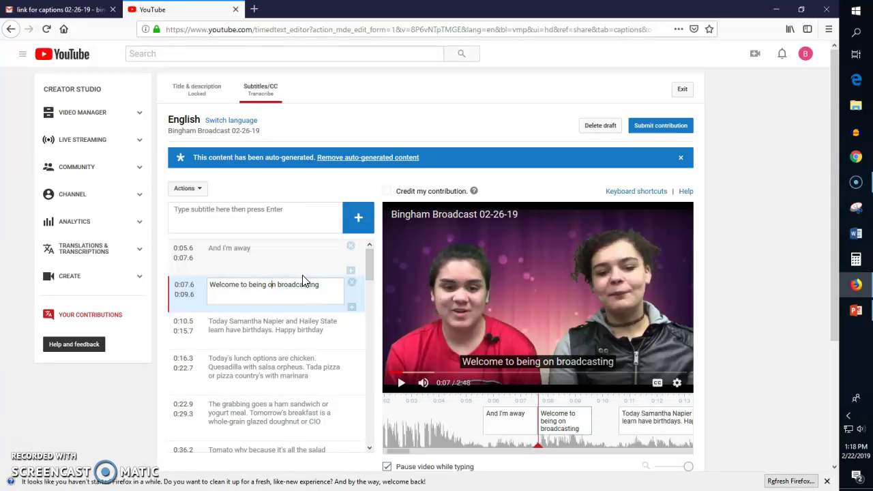
left_click(298, 116)
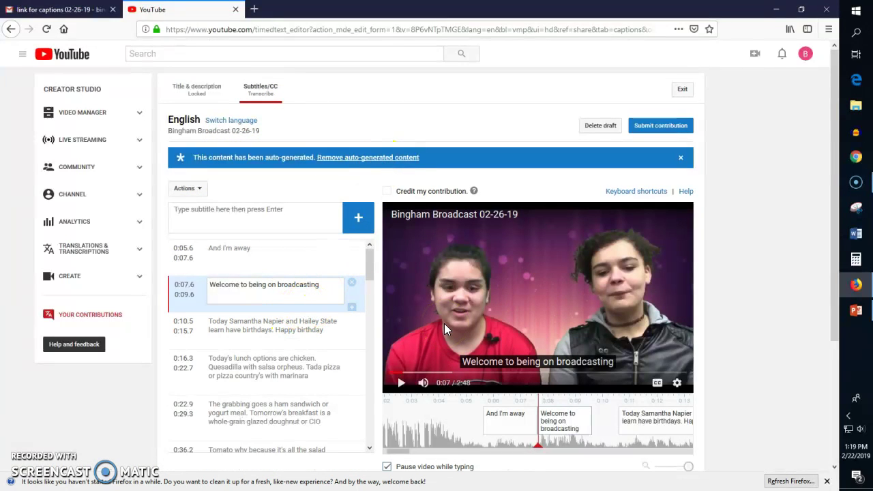
Step: Play the video passage around the "Welcome to being on broadcasting" subtitle and pause it to check the wording
left_click_drag(537, 446, 477, 450)
left_click(401, 384)
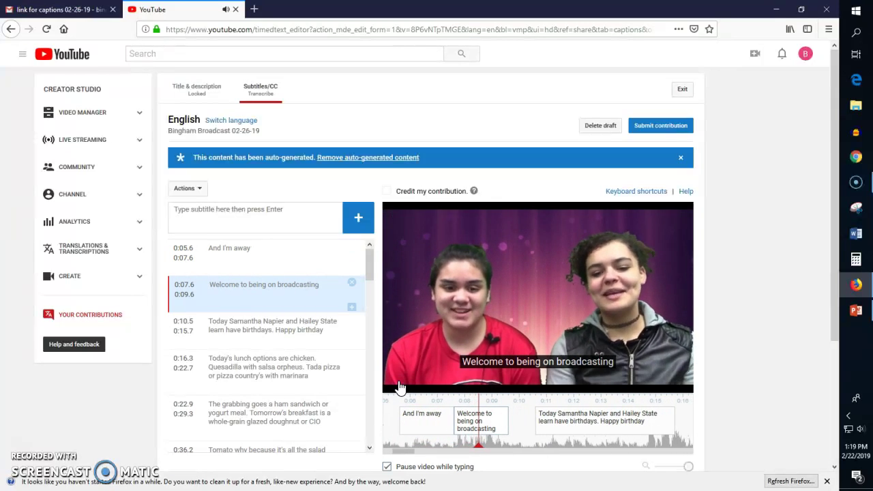
left_click(400, 381)
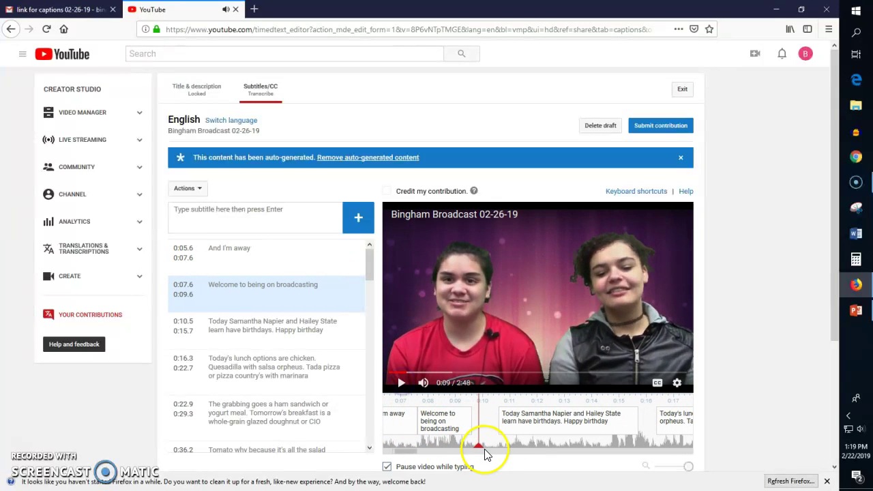
Step: Go back to the start of the timeline and inspect the subtitles starting at 0:05.6, 0:22.9 and 0:57.7
left_click_drag(479, 452, 395, 452)
left_click(557, 420)
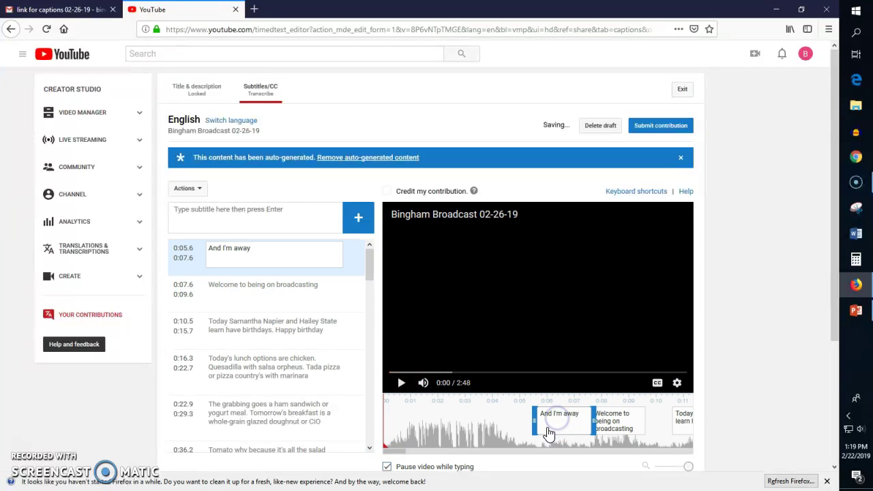
left_click(555, 424)
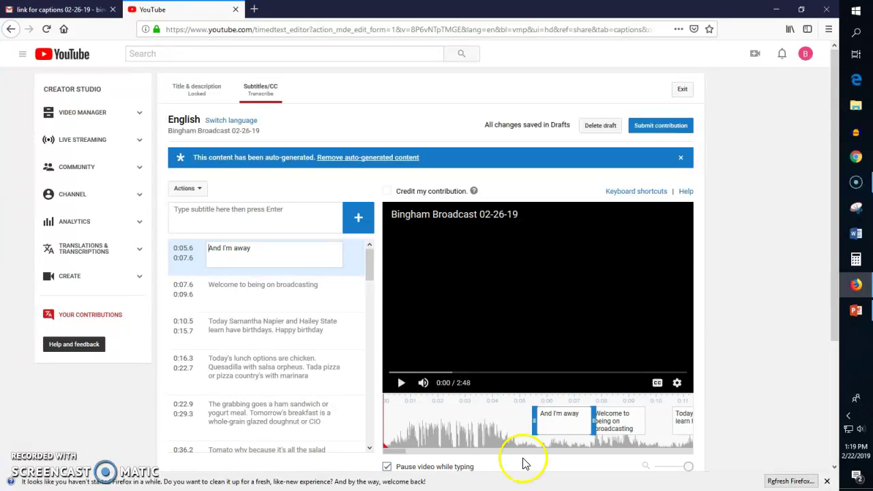
left_click_drag(396, 451, 435, 447)
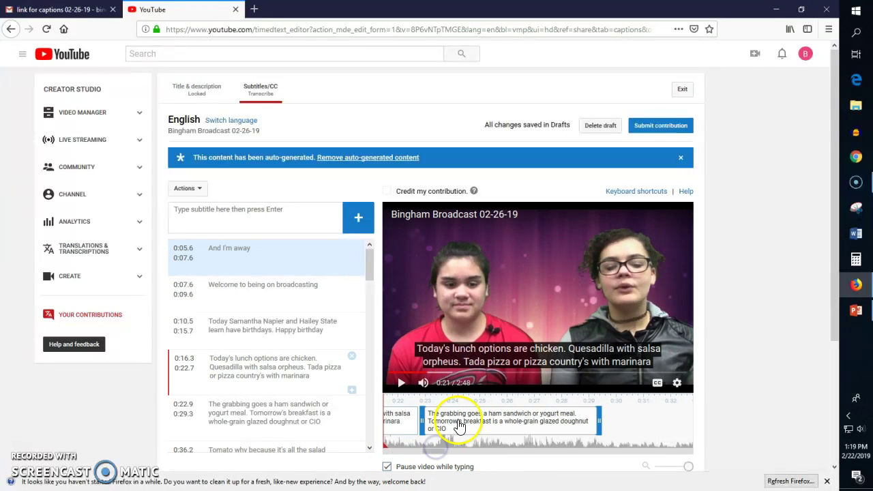
left_click(459, 425)
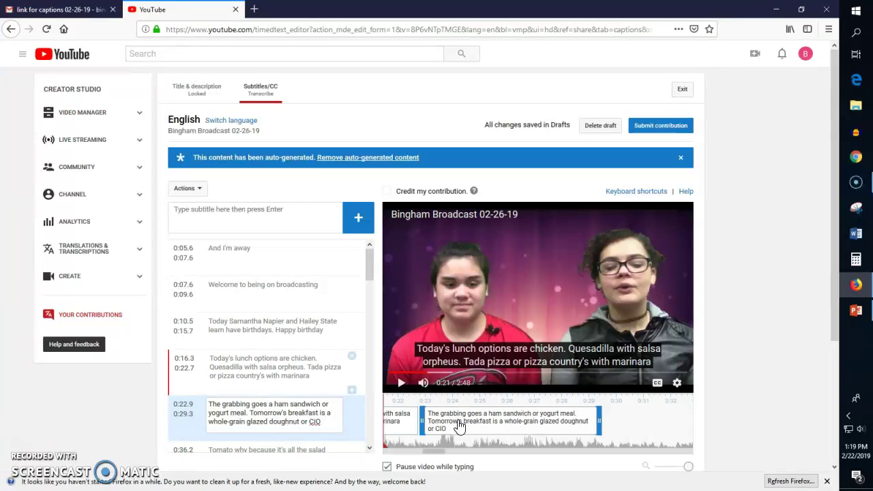
left_click_drag(433, 452, 496, 451)
left_click(565, 421)
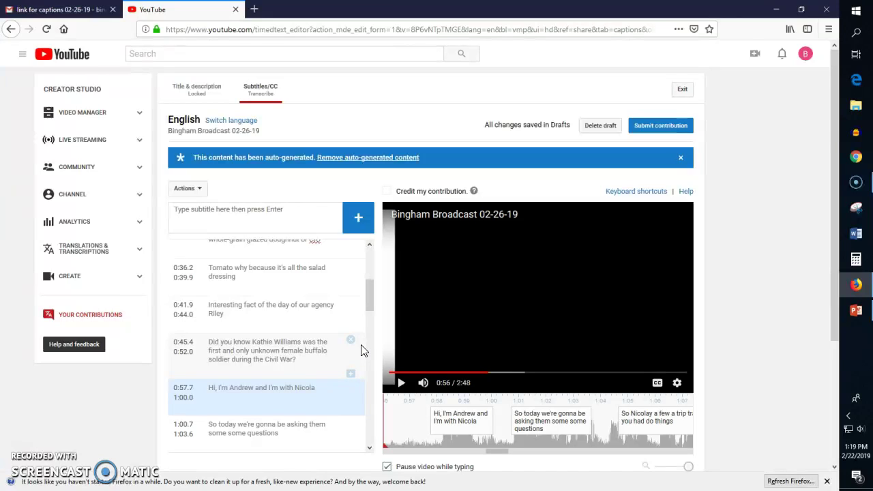
Step: Search for google drive in a new browser tab and open Google Drive from the results
left_click(254, 9)
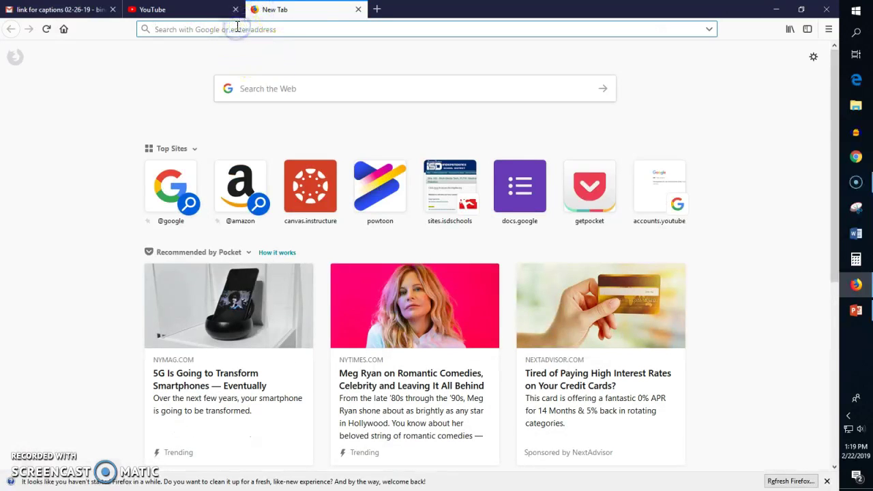
type("google driv")
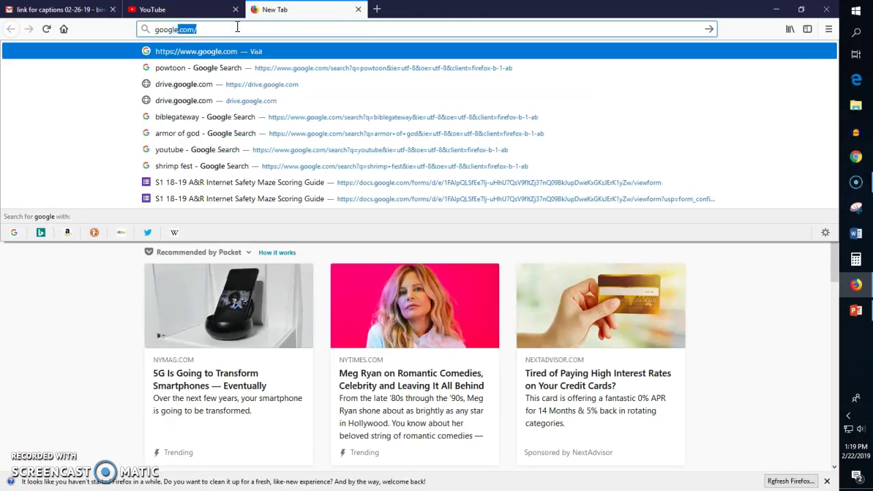
type("e")
key("Return")
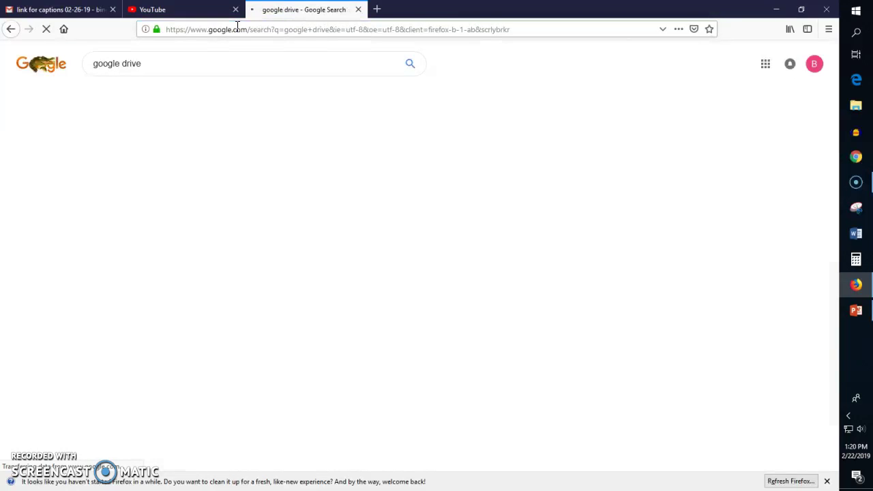
left_click(151, 193)
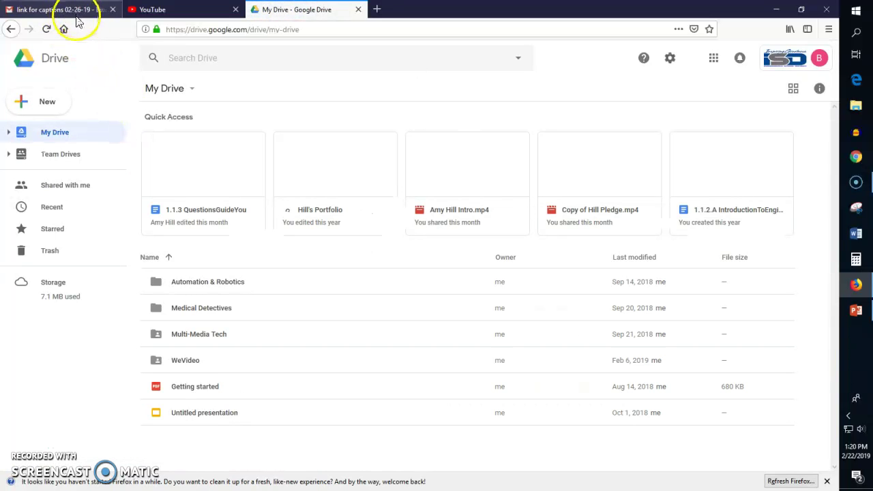
Step: In the Multi-Media Tech Broadcasting team drive, open #0 Broadcasts, 02 February Broadcasts and its 02-26 folder
left_click(56, 158)
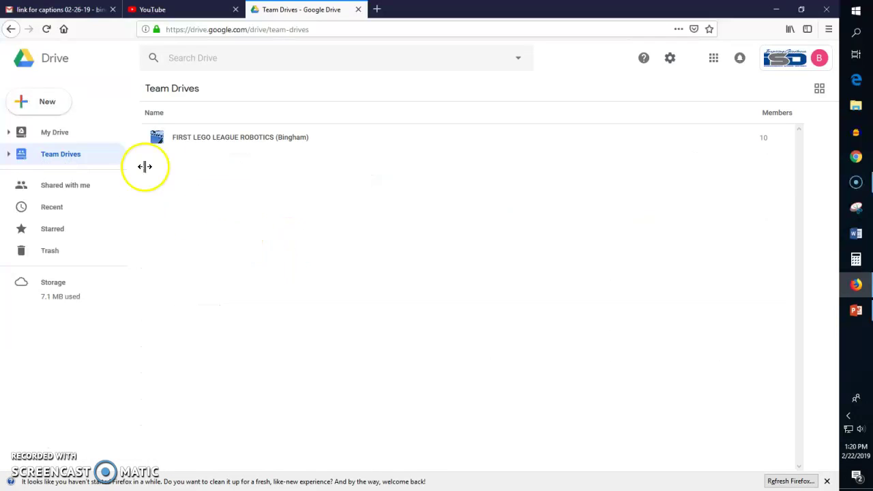
left_click(201, 165)
left_click(201, 165)
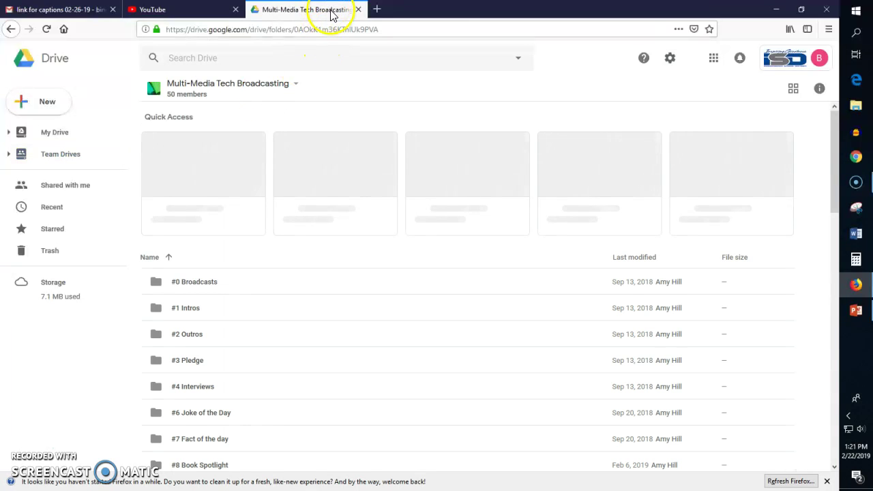
left_click(199, 287)
double_click(199, 287)
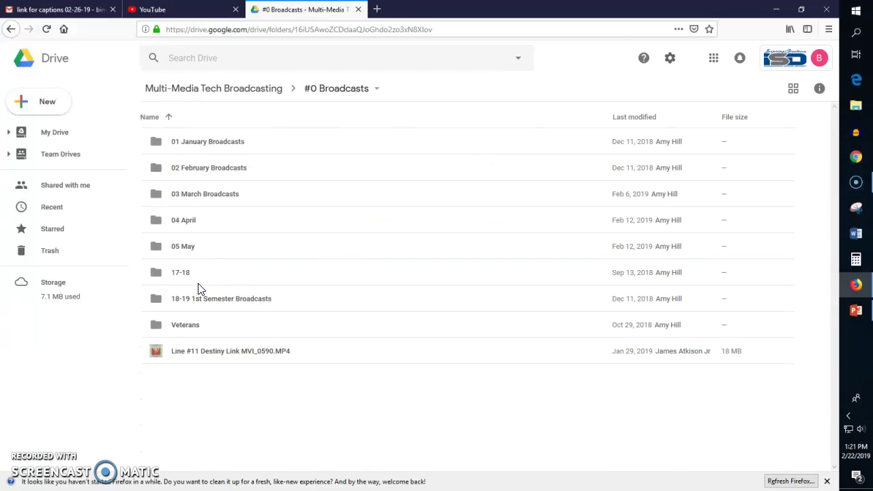
left_click(182, 169)
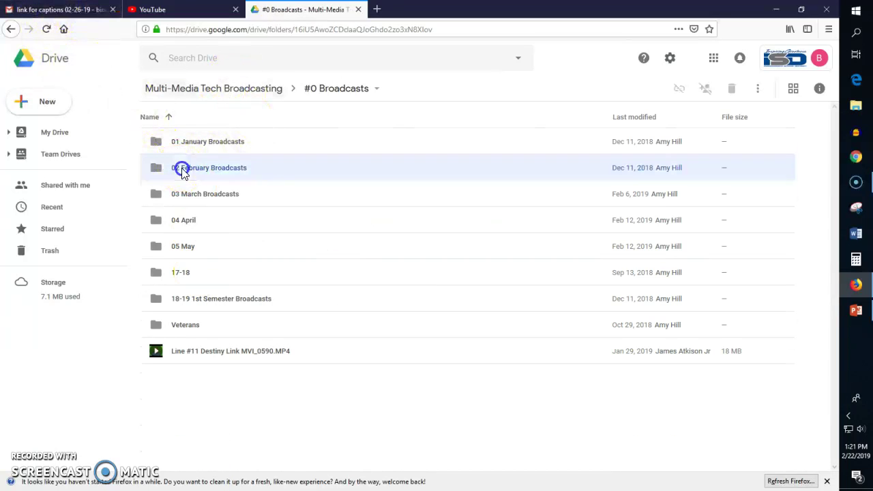
left_click(189, 199)
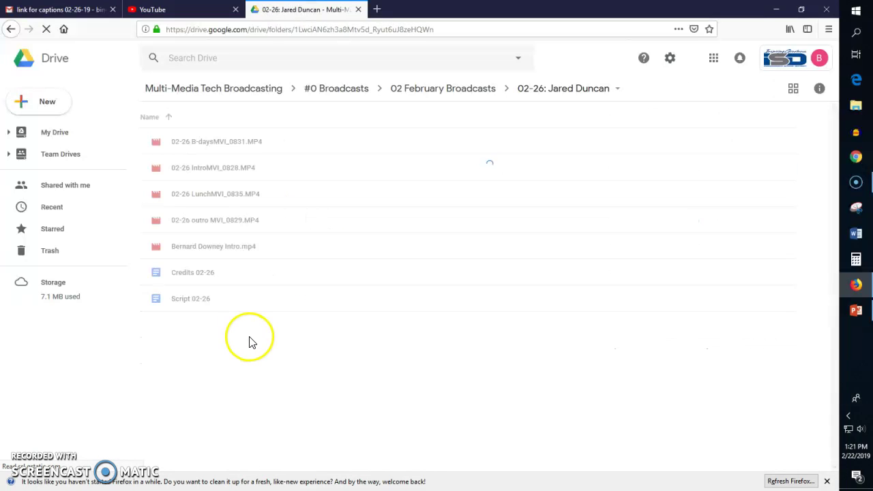
Step: Open the Credits 02-26 and Script 02-26 documents and look through the script's birthday and lunch lines
double_click(189, 277)
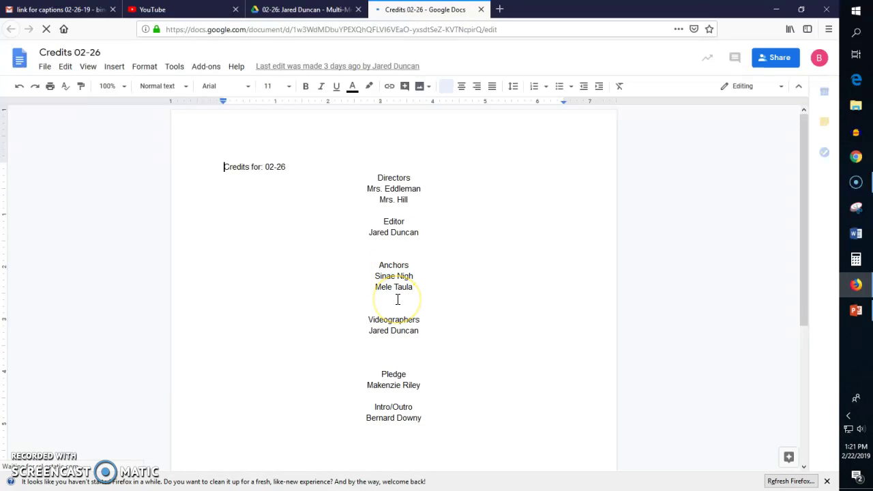
left_click(300, 9)
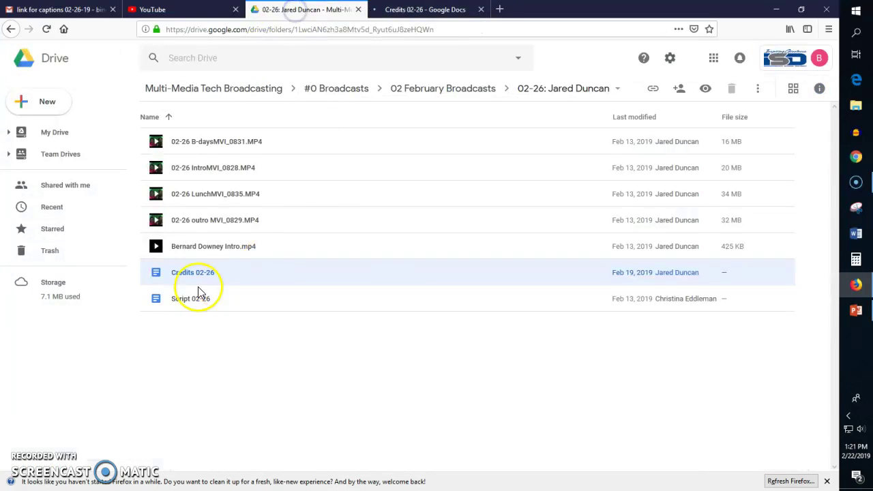
double_click(175, 300)
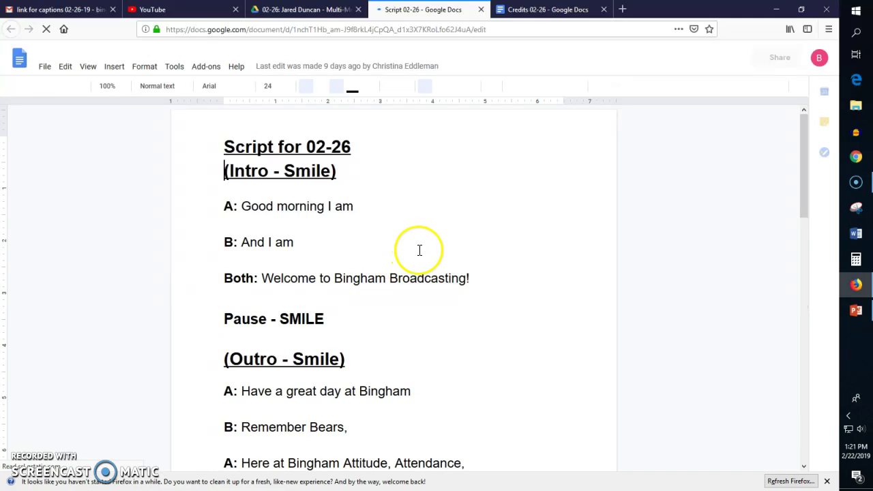
scroll(409, 259, "down", 2)
scroll(407, 334, "down", 10)
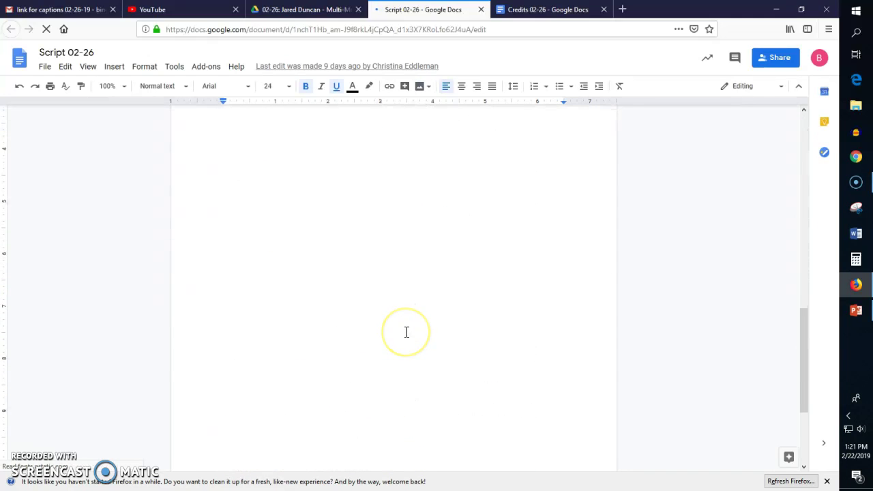
scroll(365, 332, "up", 3)
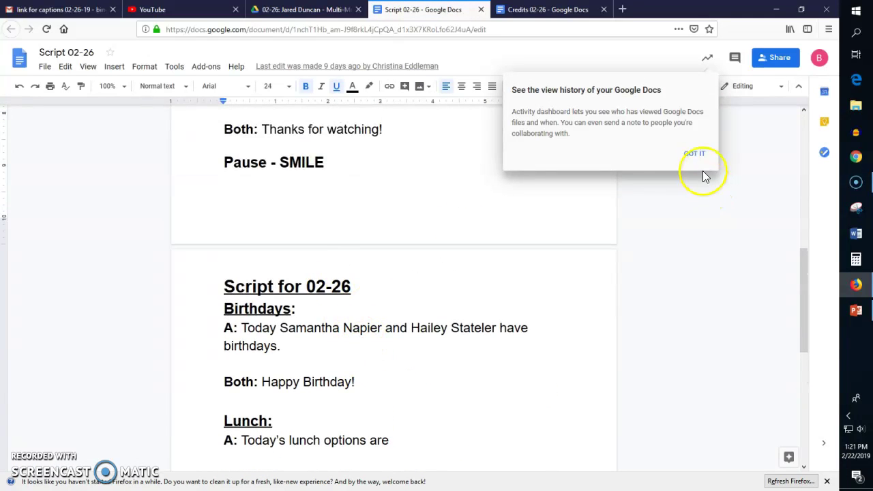
Step: Return to the YouTube caption editor, try to remove the auto-generated content, and look through the subtitle list
left_click(189, 11)
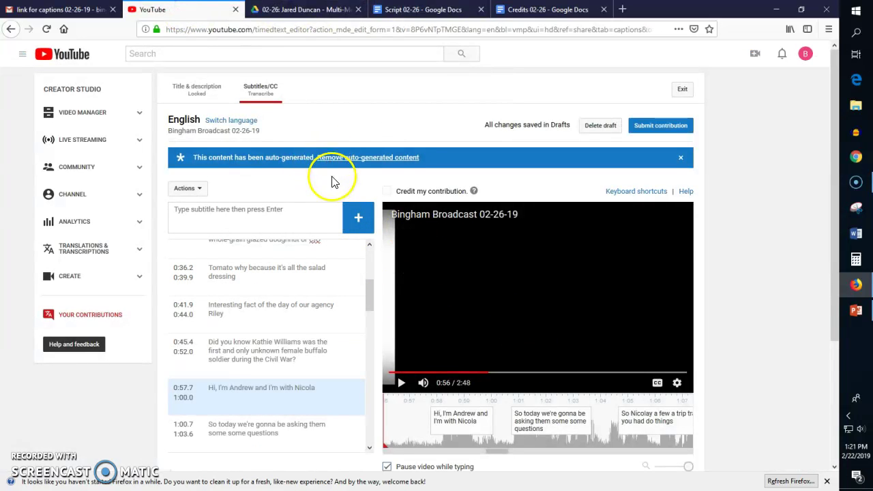
left_click(457, 418)
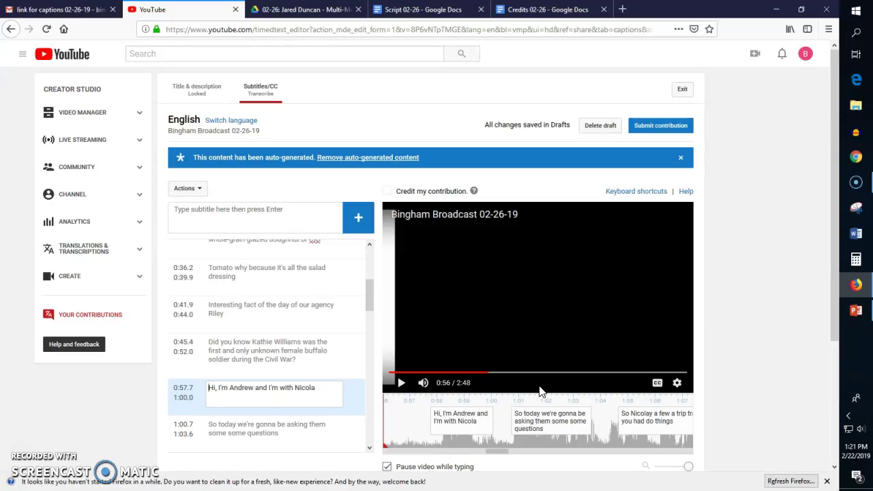
left_click(349, 158)
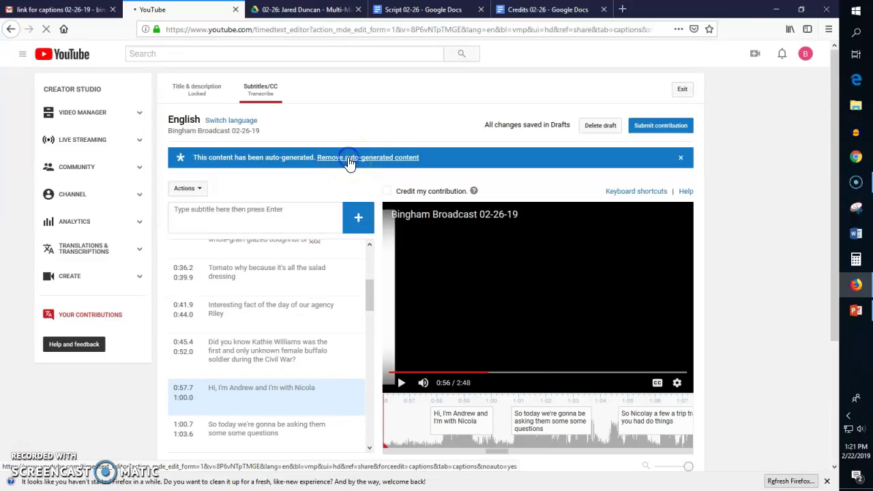
left_click(237, 258)
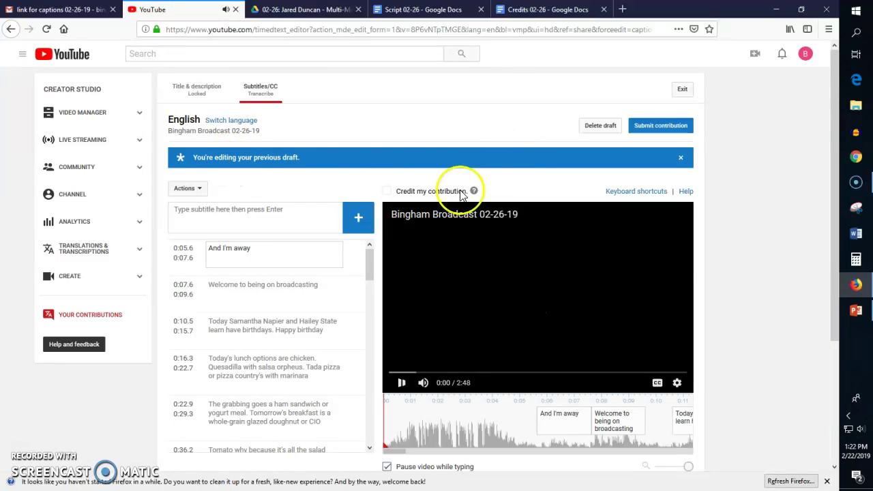
scroll(242, 389, "down", 10)
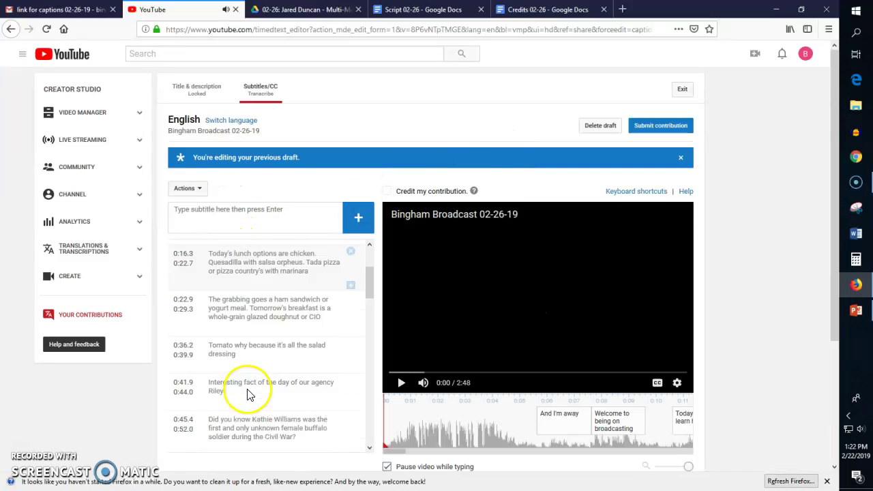
scroll(249, 388, "down", 6)
scroll(231, 327, "up", 9)
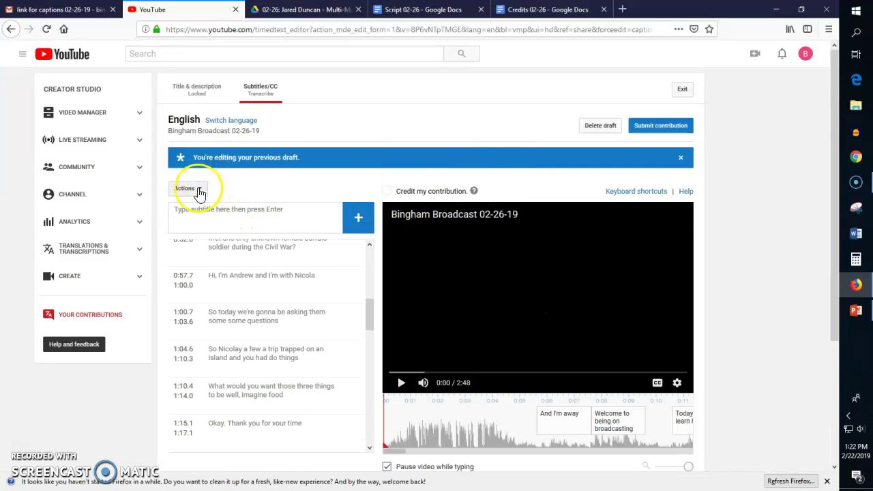
Step: Play the opening of the video and move the first subtitle's start time to 0:04.8, where the anchors begin speaking
scroll(327, 265, "up", 10)
left_click(271, 259)
mouse_move(354, 253)
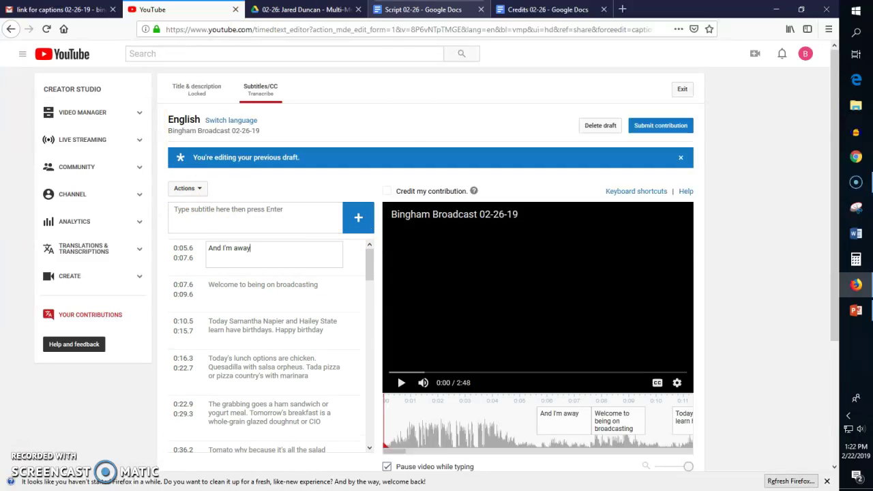
left_click(402, 383)
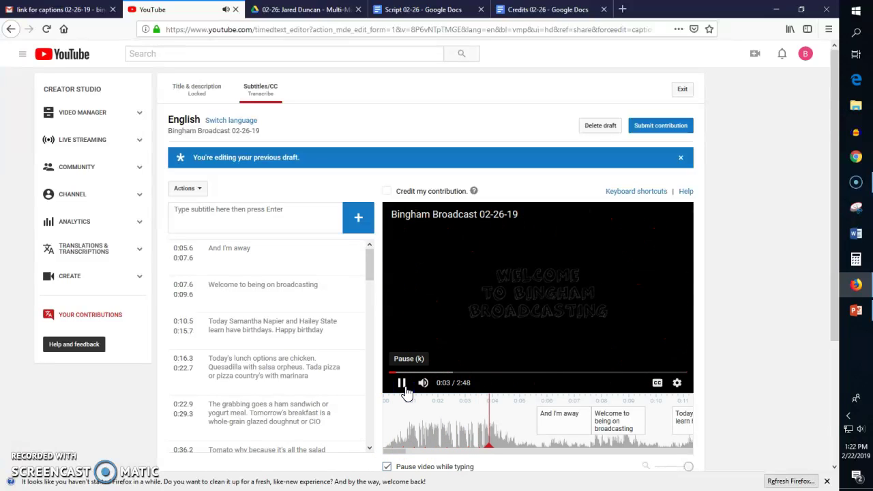
left_click(592, 311)
mouse_move(539, 419)
left_click_drag(535, 417, 533, 417)
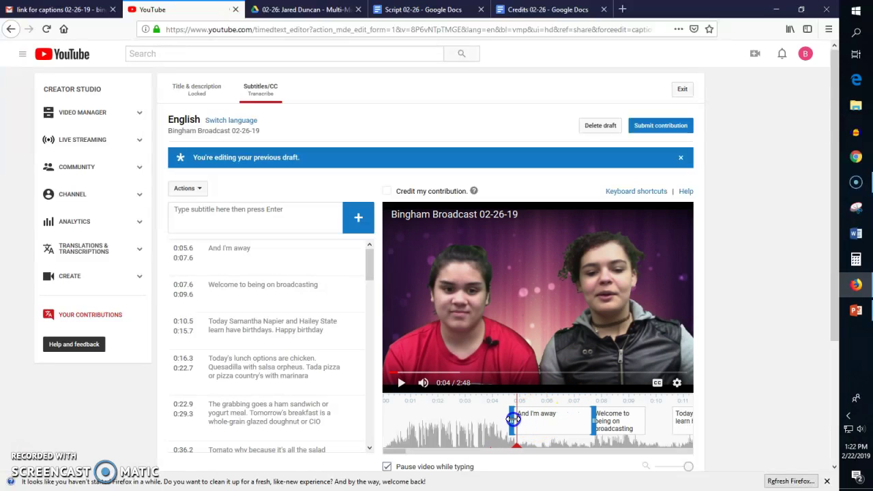
left_click_drag(513, 419, 513, 419)
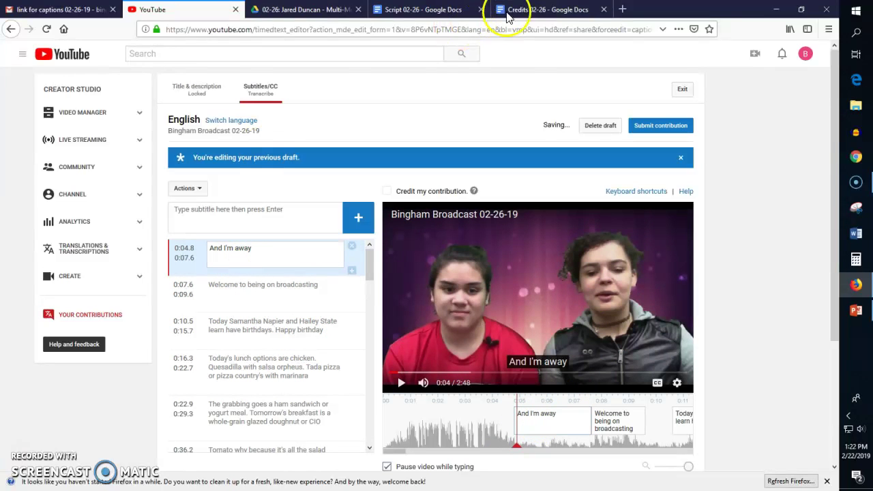
Step: Look up the first anchor's name in the Credits 02-26 document and replace the first subtitle with "Hello I am" plus the anchor's first name
left_click(425, 11)
scroll(377, 289, "up", 3)
scroll(377, 290, "up", 5)
left_click(546, 9)
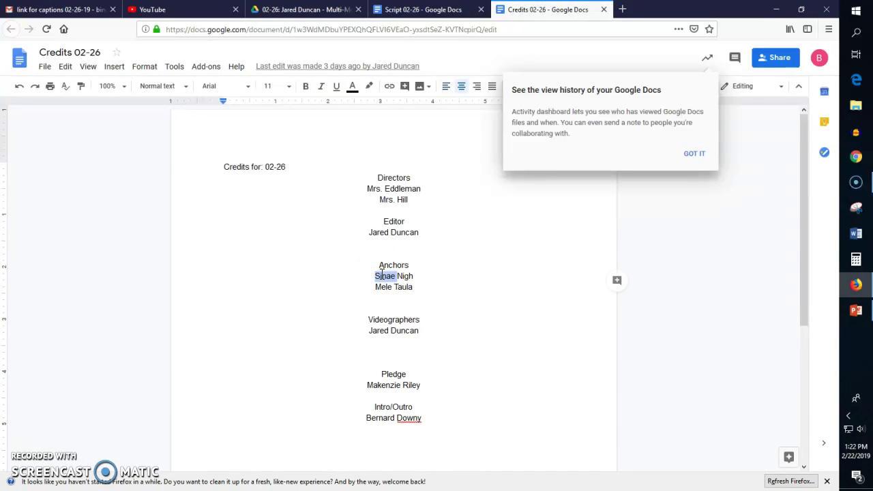
left_click(153, 10)
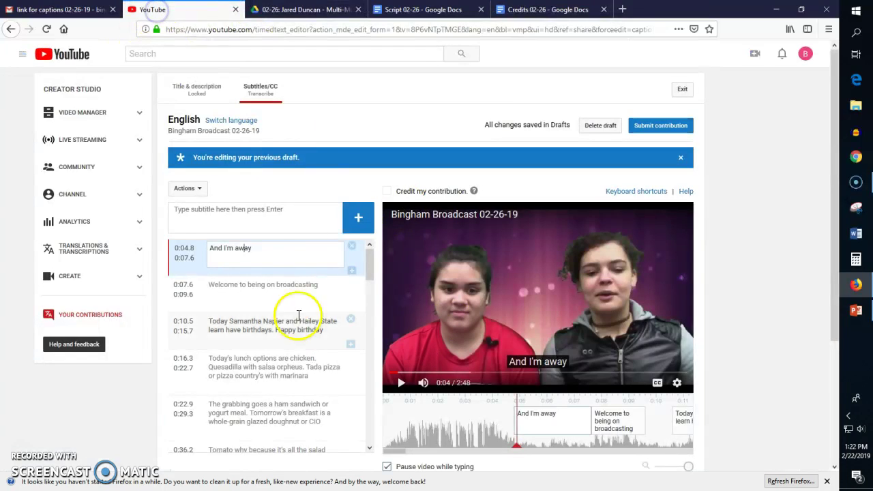
triple_click(259, 252)
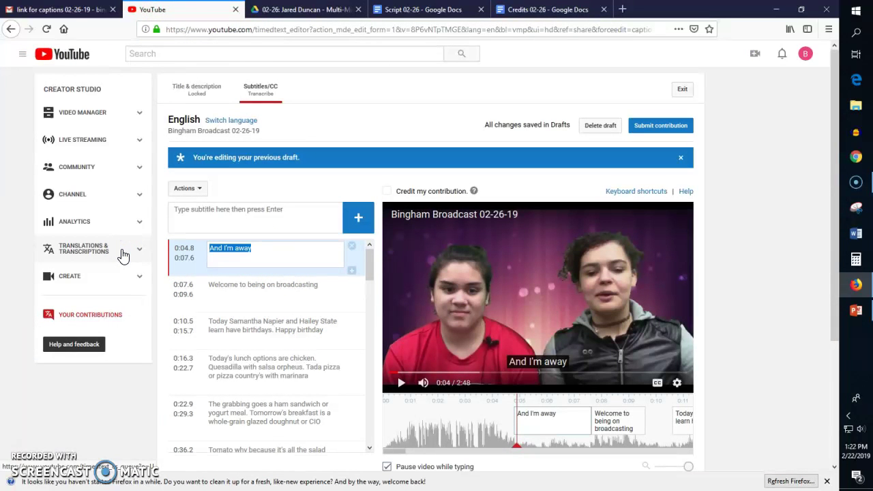
type("Hell")
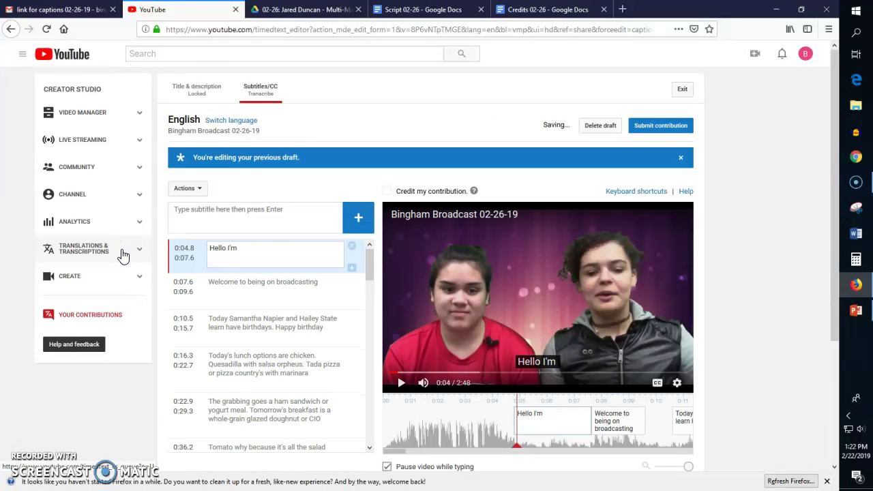
type("o I am Sinae")
Step: Split the first subtitle at 0:05.7 and fill the new one with "and I am" plus the second anchor's first name
left_click(401, 382)
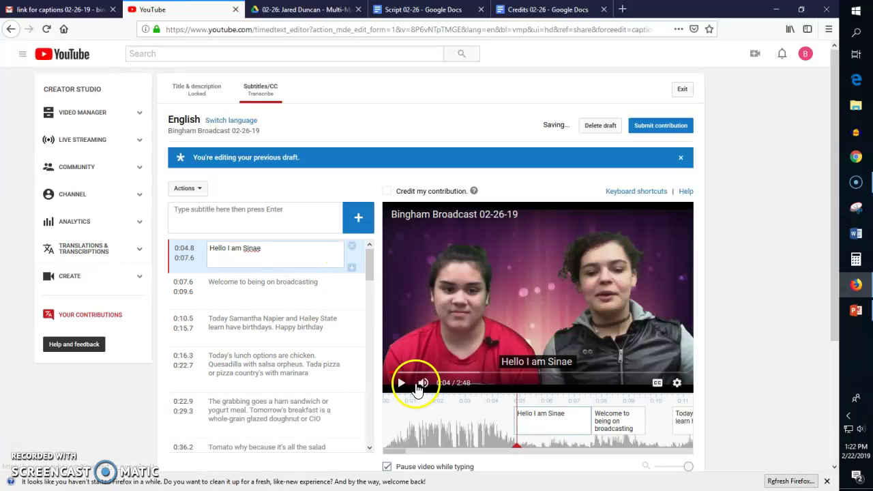
left_click(403, 386)
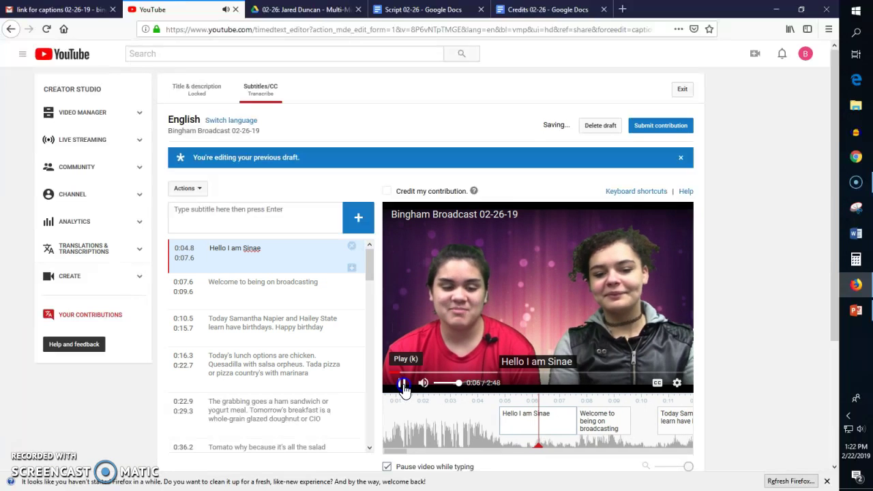
left_click_drag(539, 452, 523, 450)
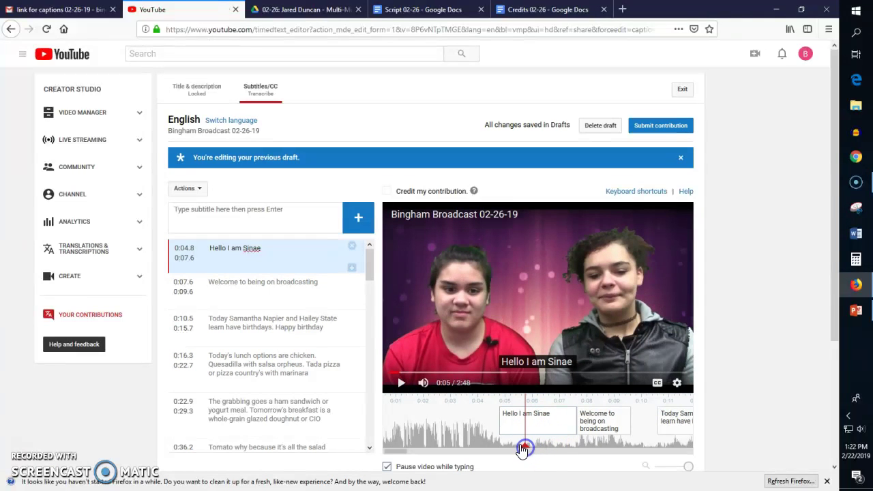
left_click(274, 250)
key("Return")
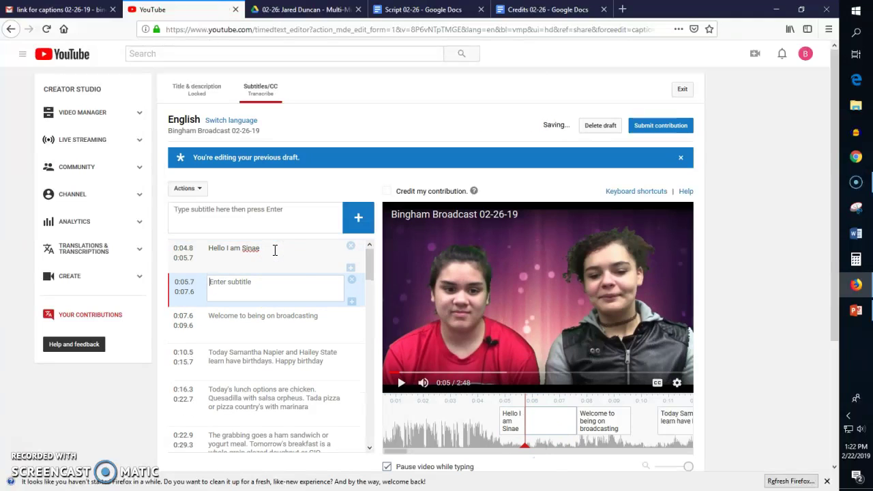
left_click(248, 281)
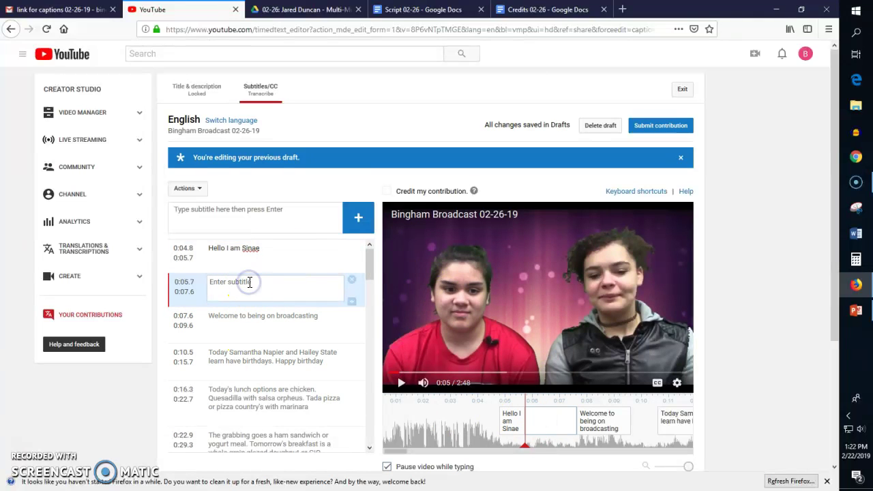
type("and I am Mele")
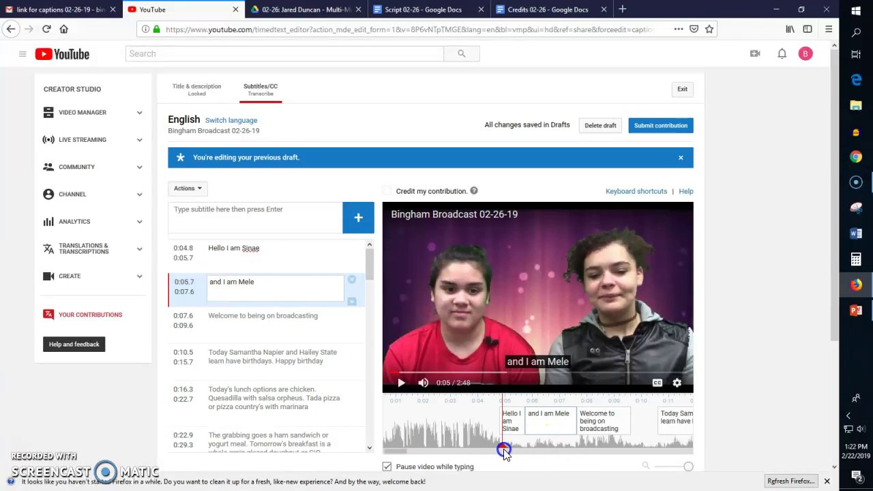
Step: Play the captions from the greeting through the birthday line and compare them with the Birthdays section of the Script 02-26 document
left_click(503, 452)
left_click(400, 383)
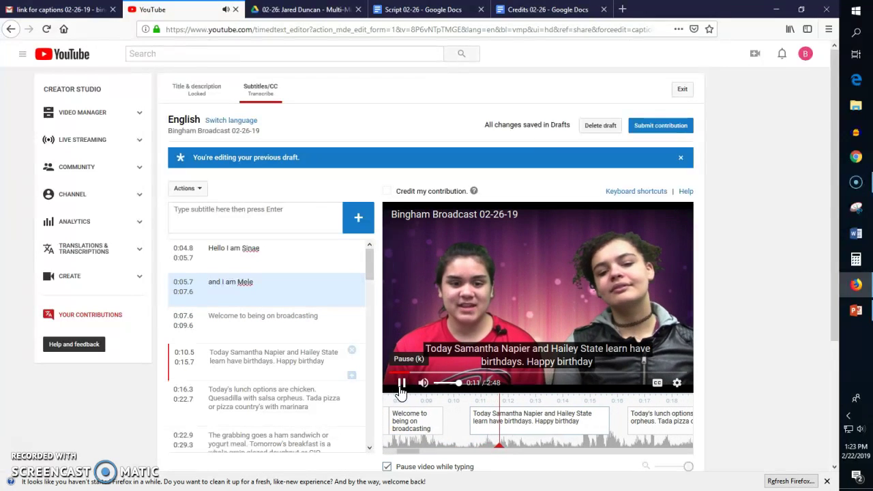
left_click(401, 393)
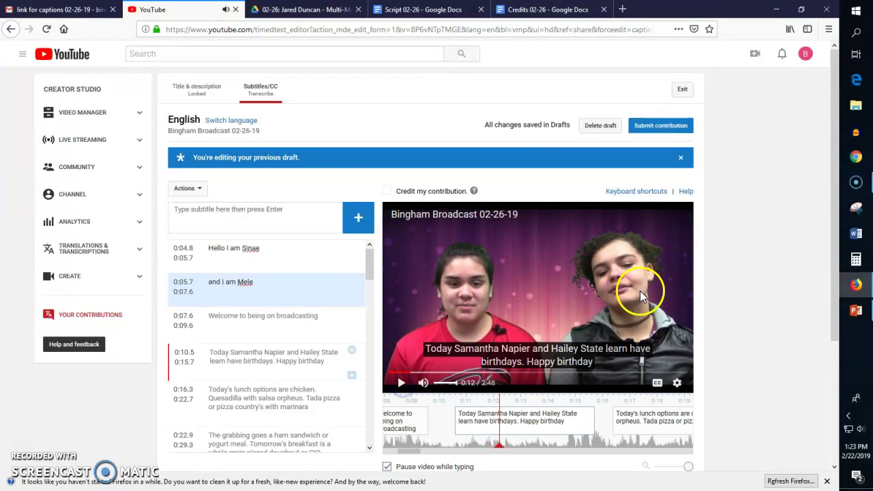
left_click(452, 15)
scroll(427, 225, "down", 5)
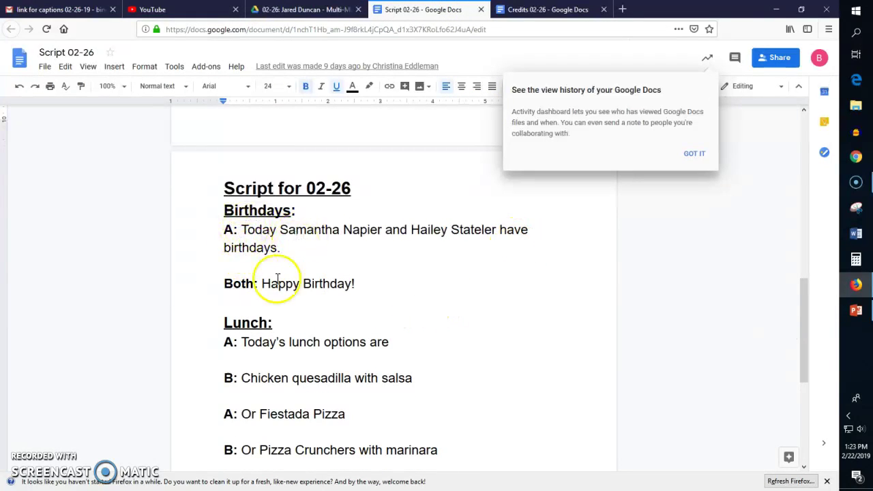
left_click(164, 9)
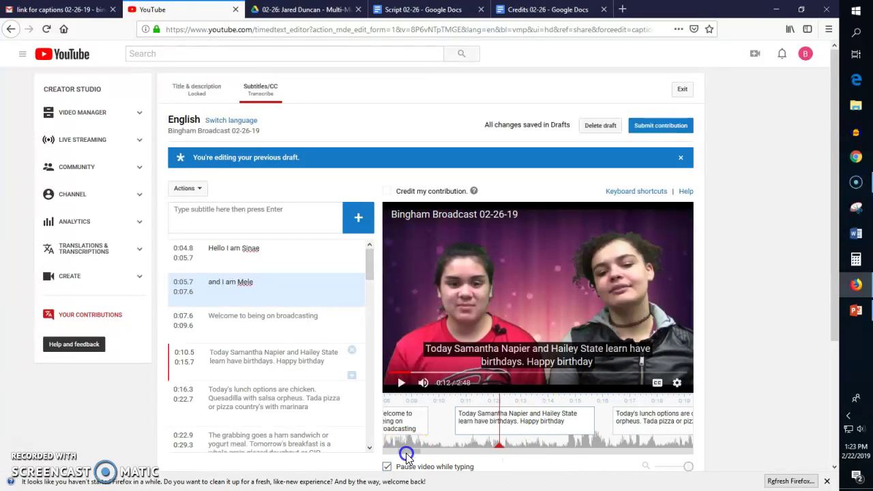
left_click_drag(407, 452, 413, 452)
Step: Place the Script 02-26 document in its own window beside the YouTube caption editor, dismissing the view history notices in both Google Docs
left_click_drag(612, 8, 1, 170)
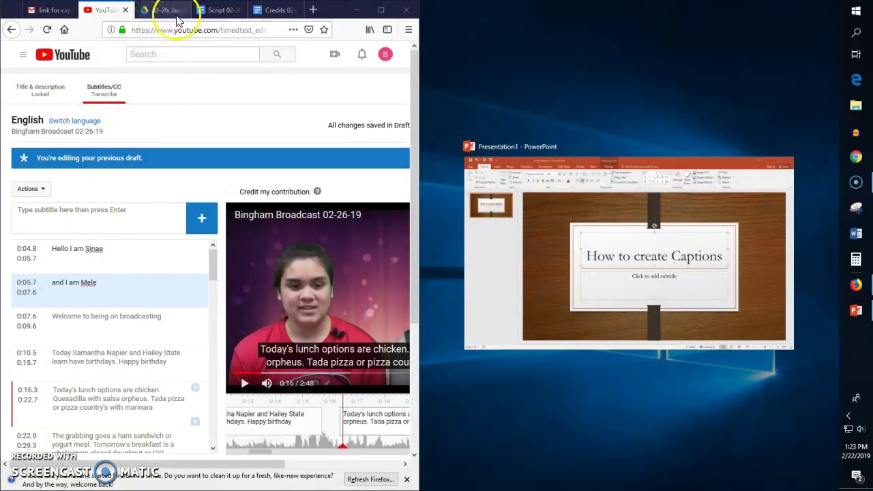
left_click(223, 9)
left_click_drag(223, 10, 837, 136)
left_click(285, 158)
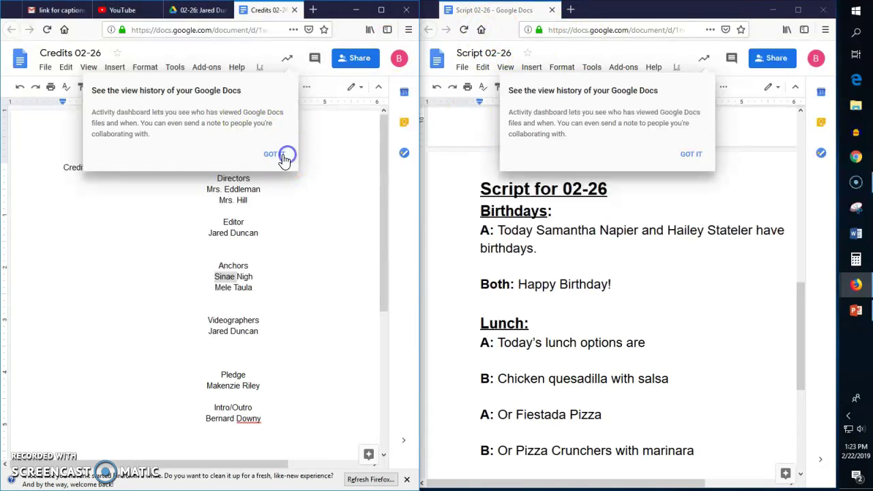
left_click(688, 155)
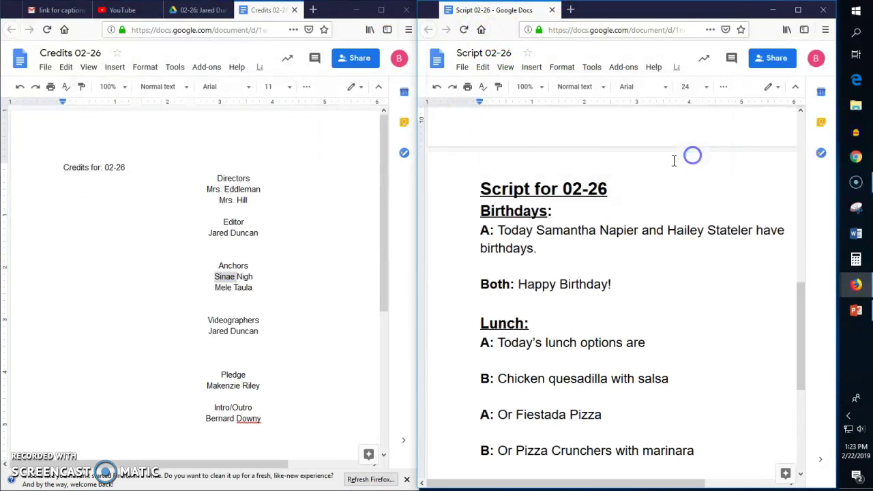
left_click(122, 10)
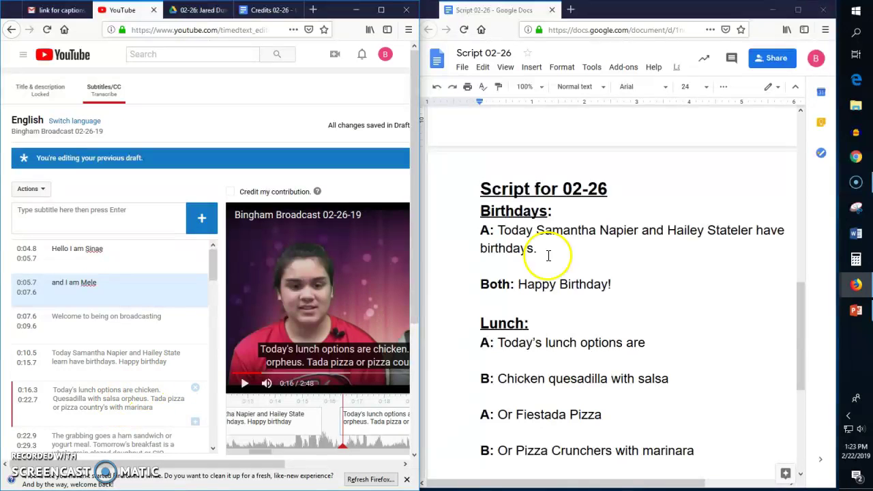
Step: Reduce the YouTube caption editor's browser zoom to 80%
left_click(408, 30)
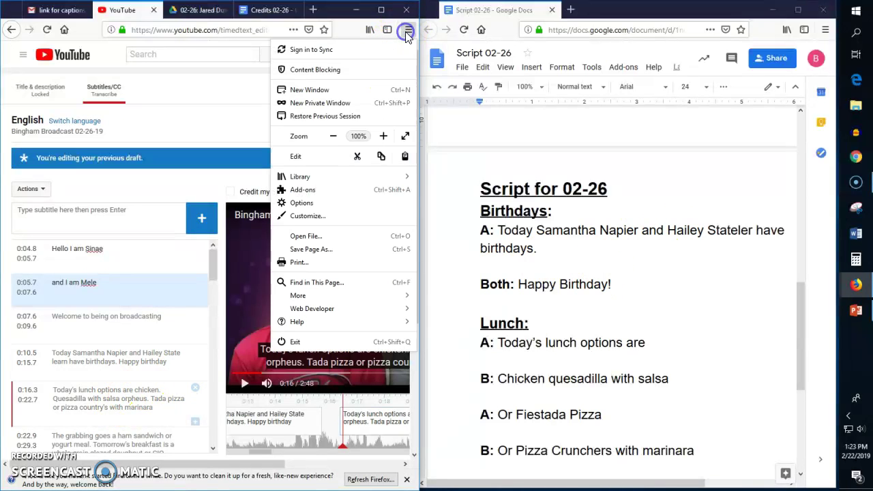
left_click(334, 138)
left_click(333, 138)
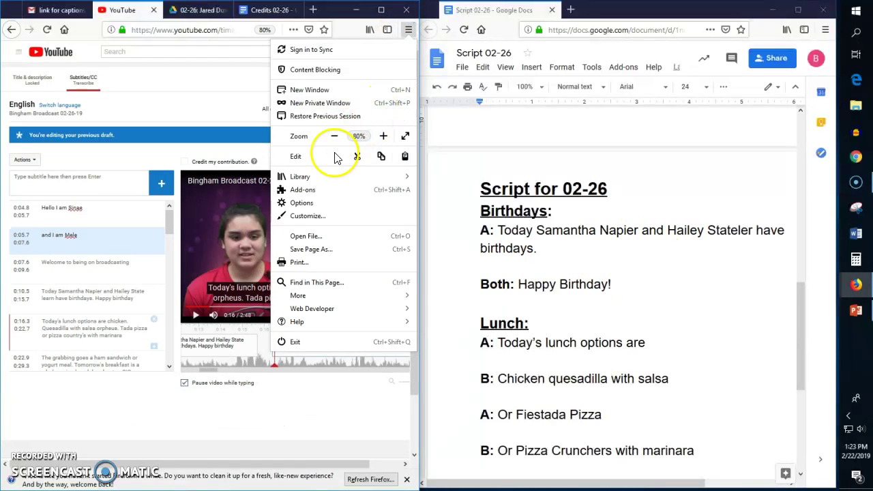
left_click(175, 404)
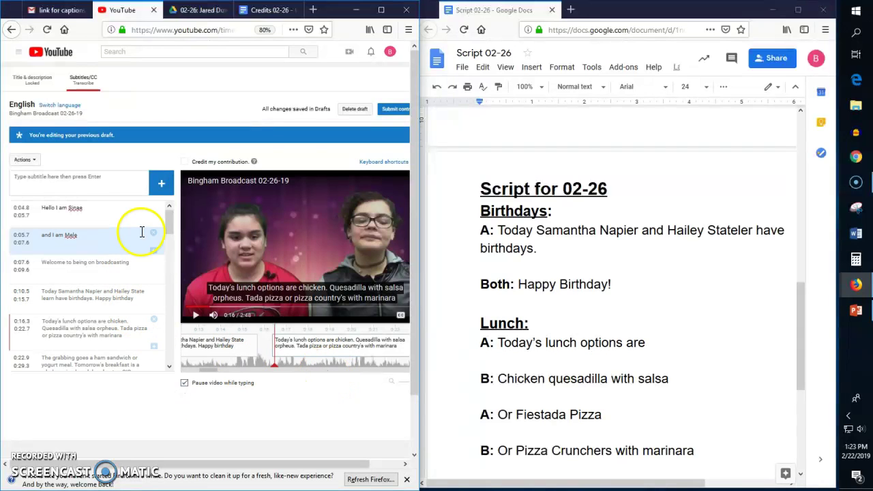
Step: Add an empty subtitle from 0:09.3 to 0:09.8 between the welcome and birthday captions
left_click(117, 239)
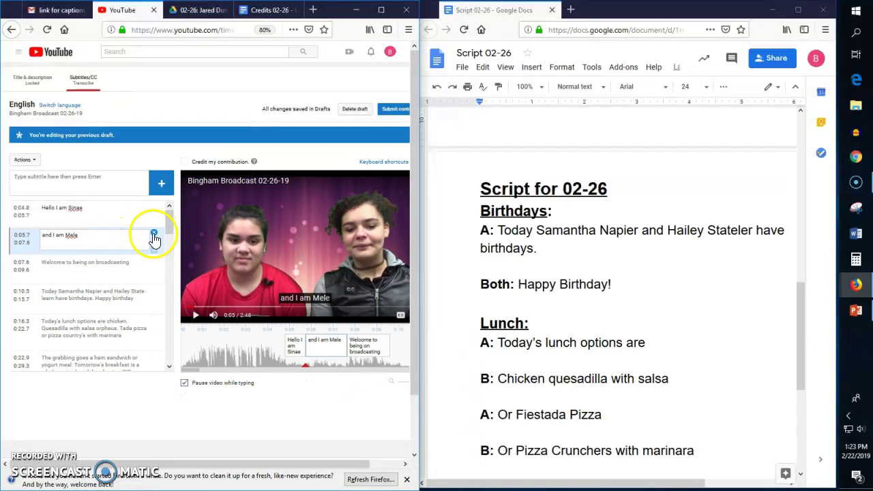
key("BackSpace")
type("e")
left_click_drag(306, 368, 320, 367)
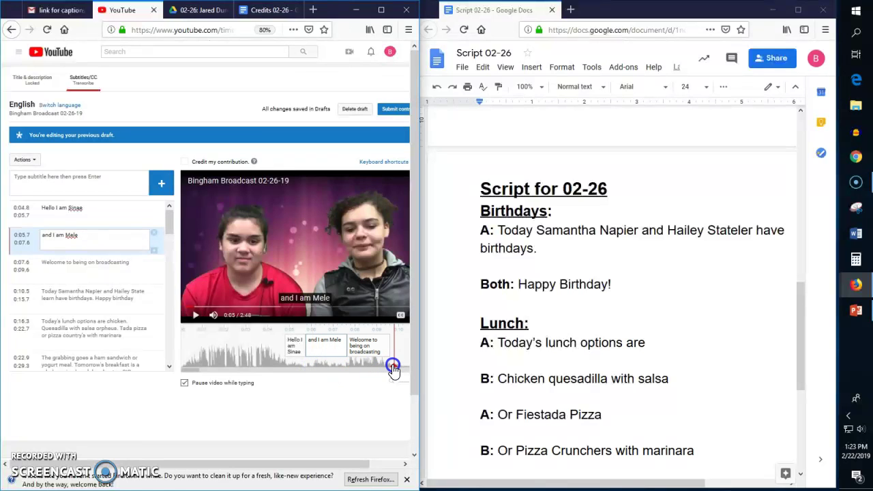
left_click(162, 188)
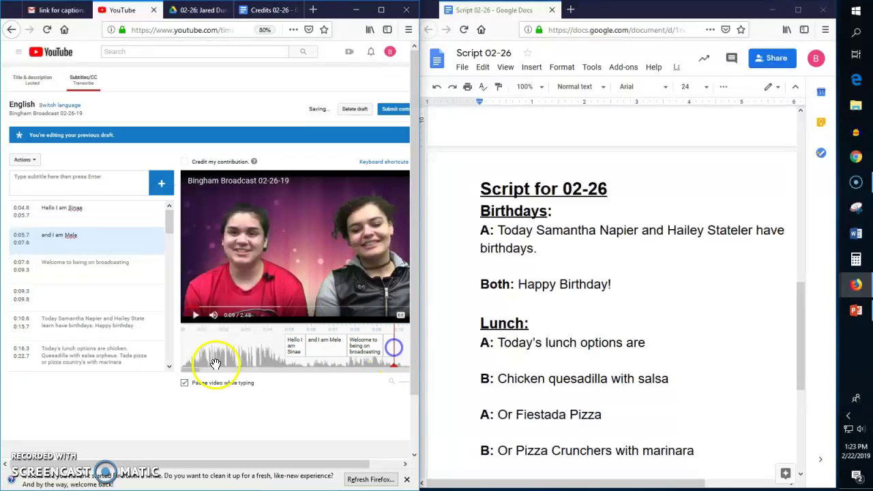
Step: Look along the caption timeline up to the first interview and examine the timing of its introduction caption around 0:58
left_click_drag(188, 370, 193, 369)
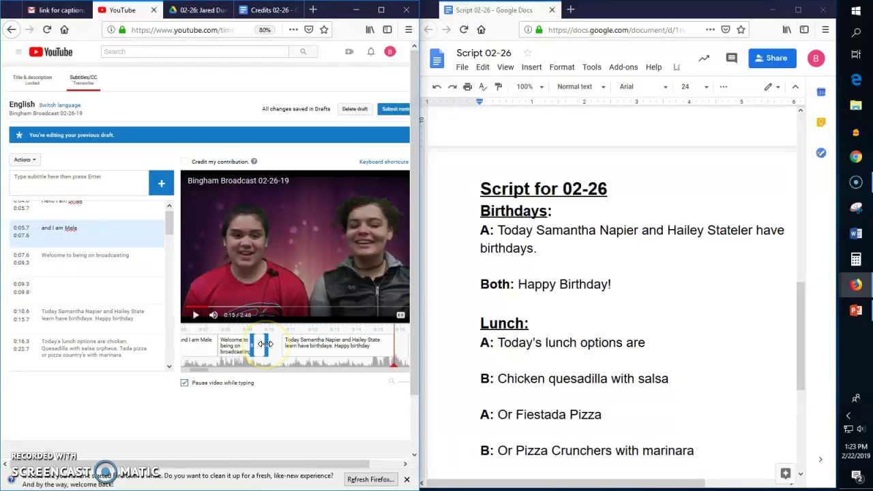
left_click(195, 377)
left_click_drag(197, 377, 225, 375)
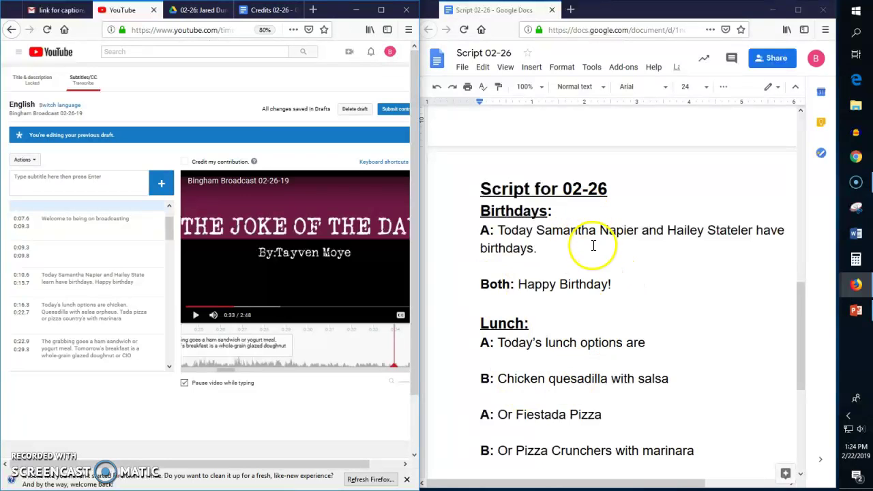
left_click_drag(226, 370, 263, 379)
left_click(347, 349)
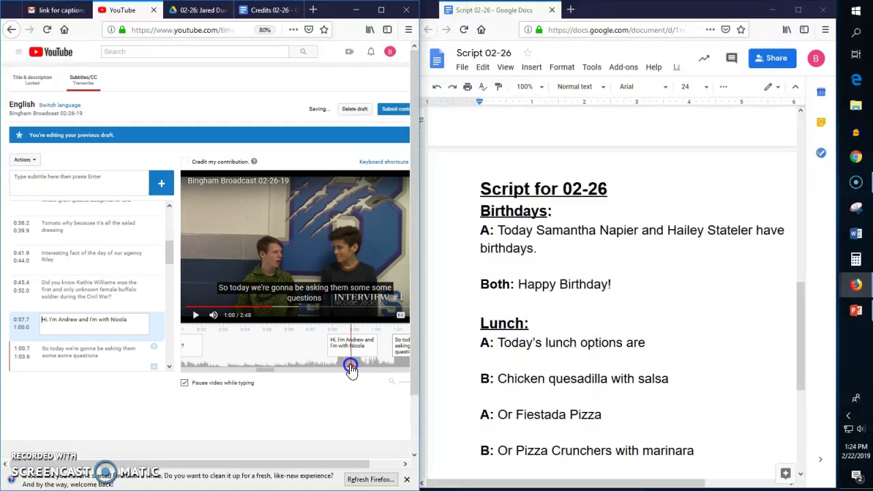
left_click_drag(352, 368, 343, 367)
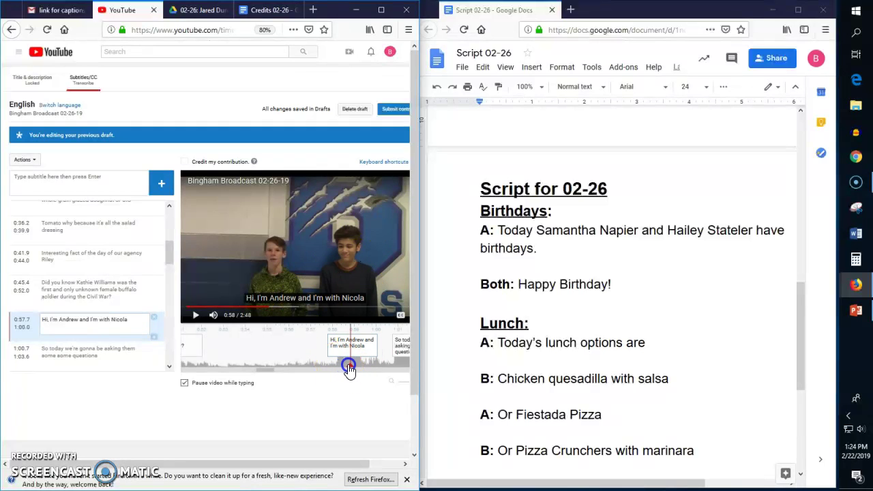
left_click(392, 369)
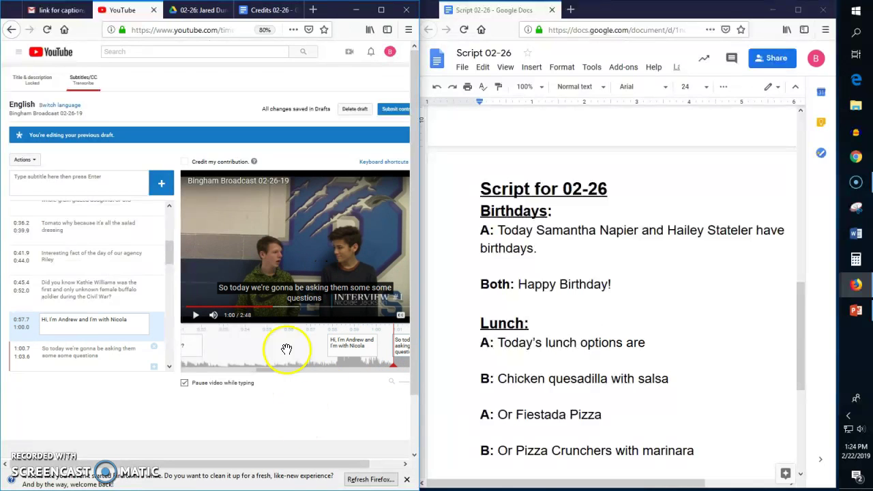
left_click(346, 349)
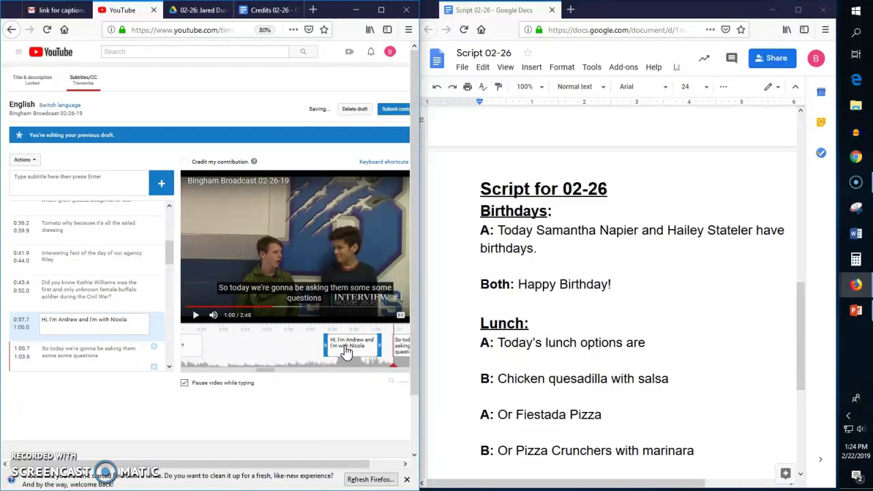
left_click(271, 372)
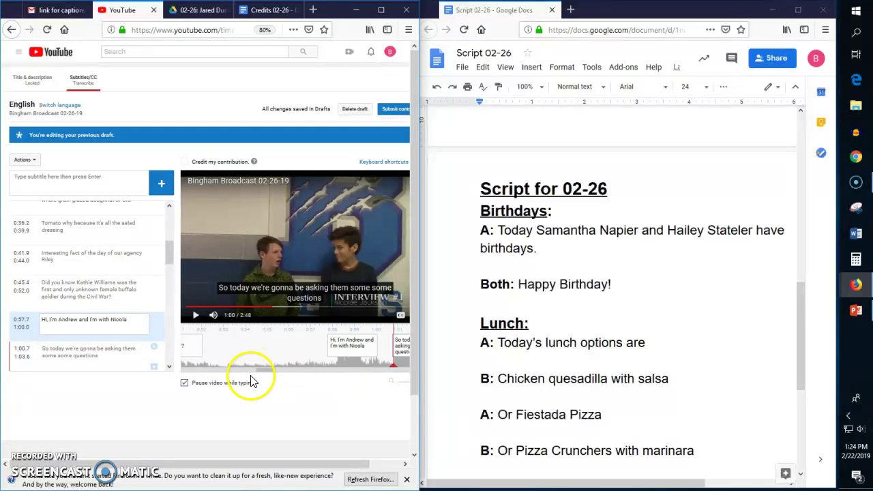
Step: Remove the stray "I" from the end of the "Please rise for the pledge" caption at 2:02.2
left_click_drag(266, 374, 368, 382)
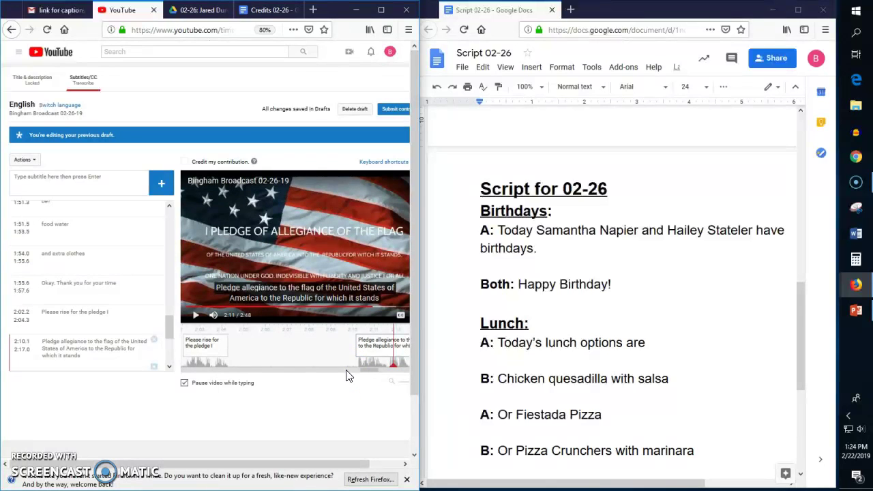
left_click(208, 348)
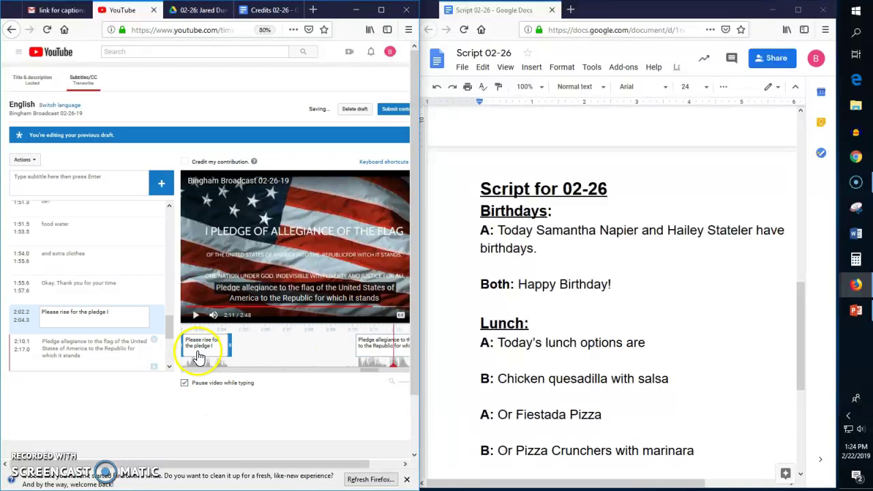
left_click(364, 350)
left_click(211, 349)
left_click(113, 310)
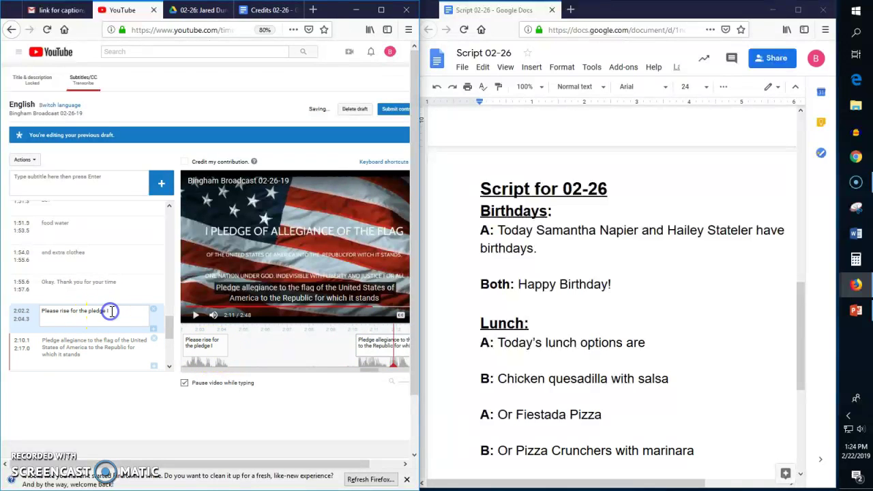
Step: Correct the opening of the caption at 2:10.1 to read "I pledge allegiance"
left_click(366, 348)
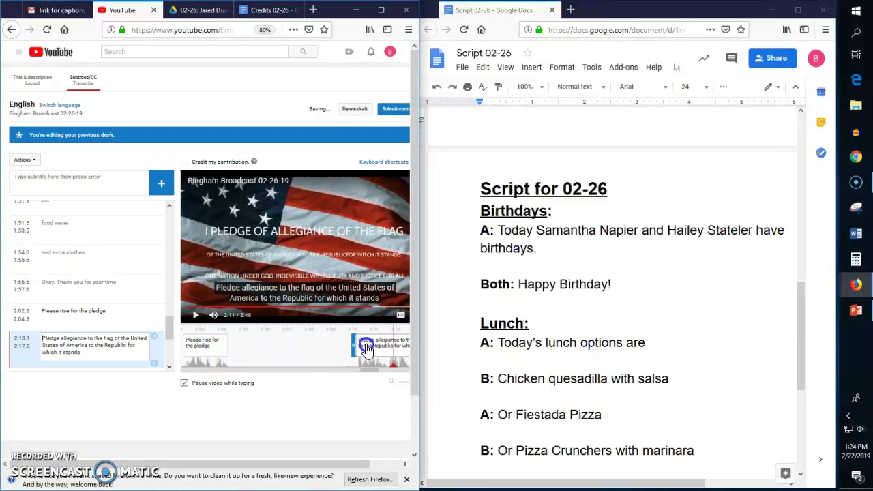
left_click(33, 342)
type("I")
key("Delete")
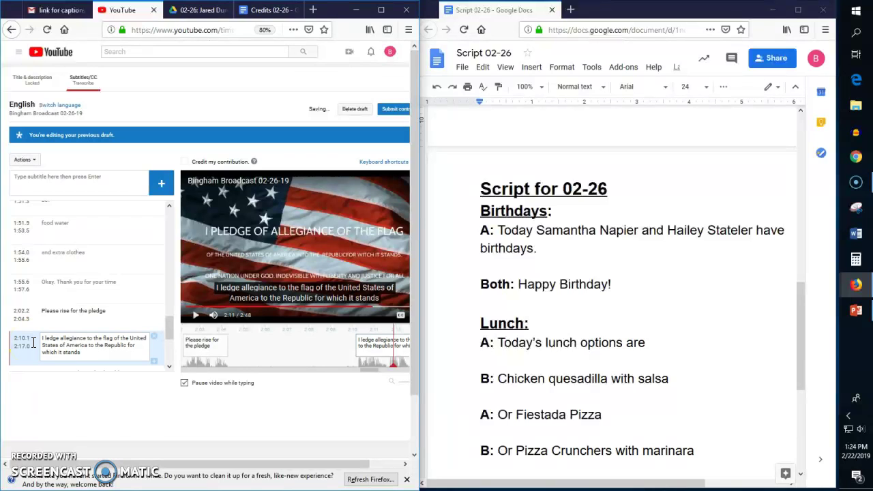
type("p")
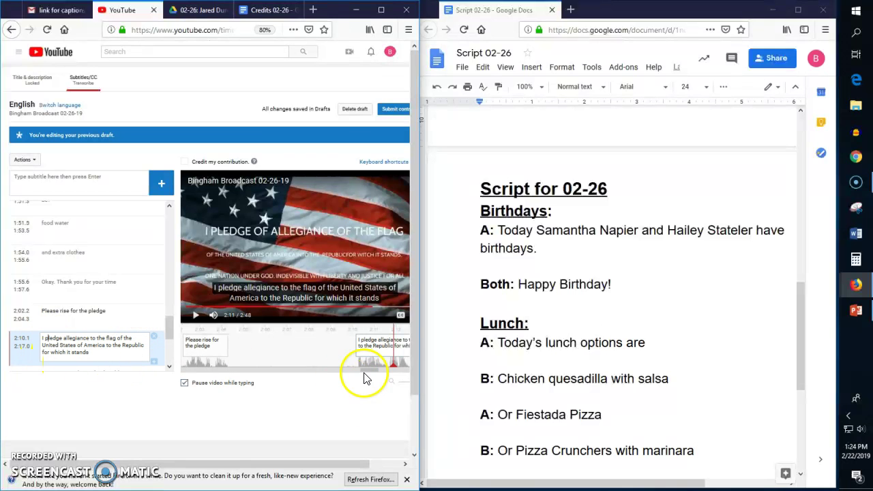
Step: Play the start of the pledge and split its caption after "I pledge allegiance" at 2:11.5
left_click_drag(362, 372, 371, 373)
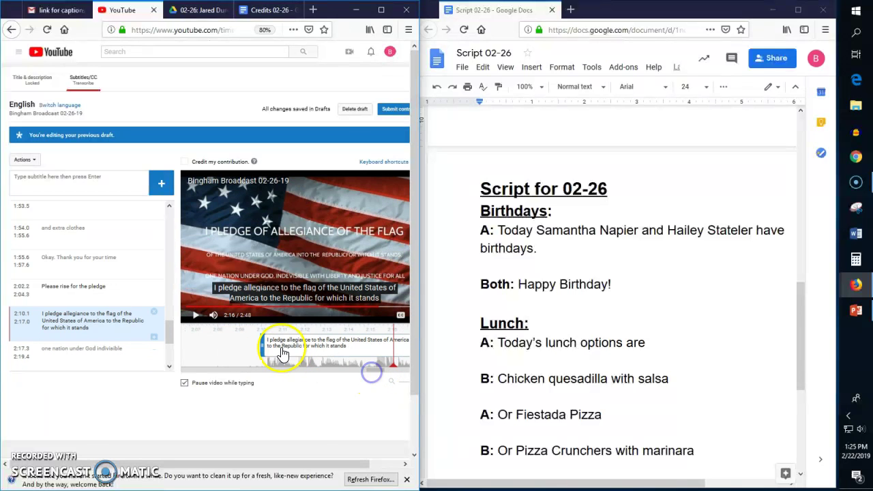
left_click(282, 350)
left_click(394, 371)
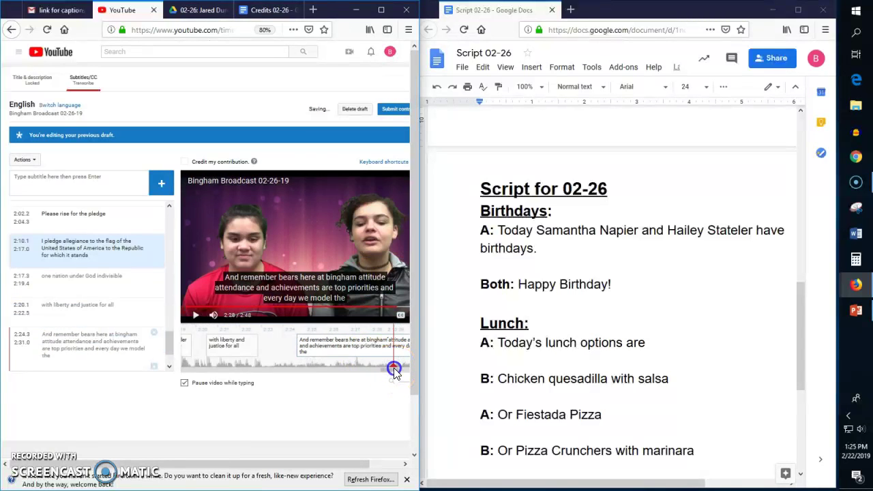
left_click_drag(391, 373, 369, 370)
left_click(380, 369)
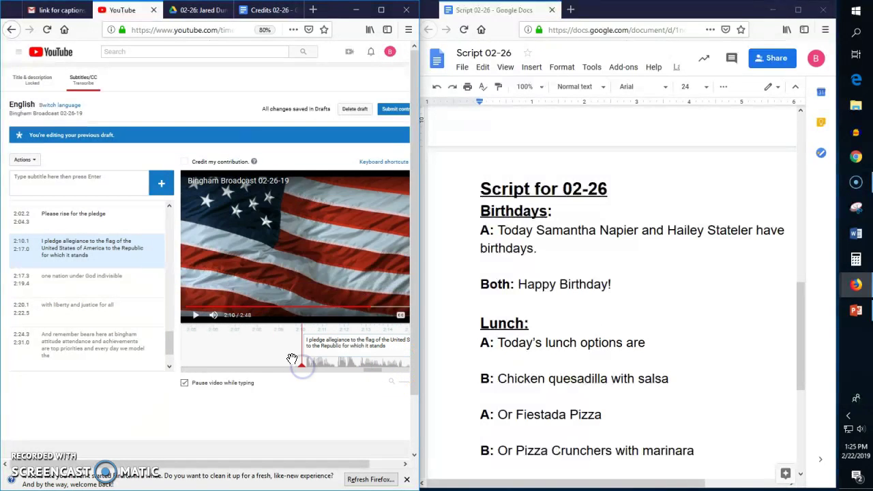
left_click(193, 318)
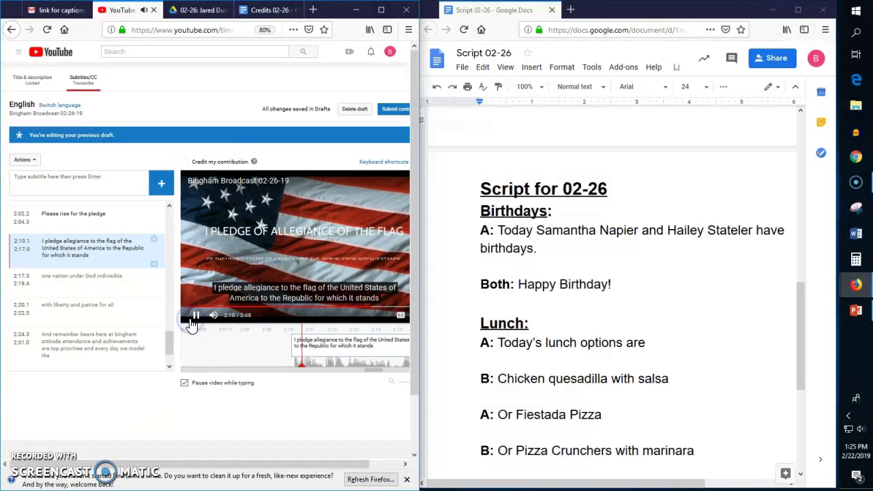
left_click(191, 324)
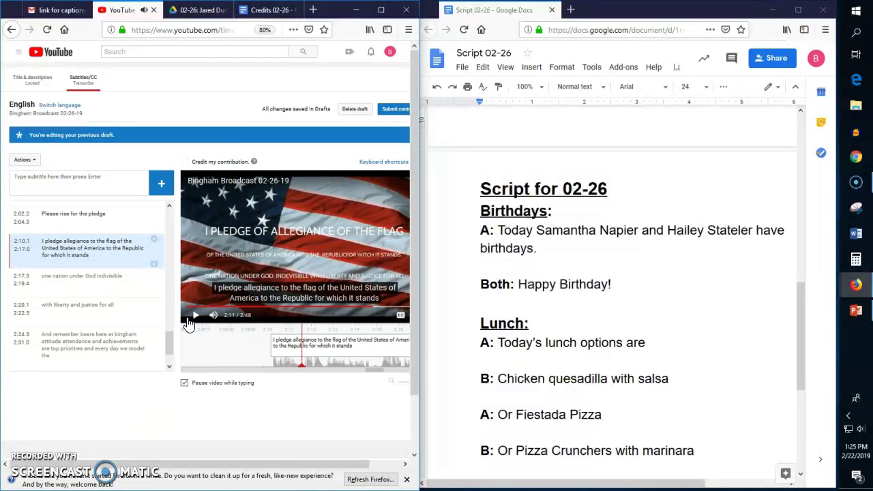
left_click(88, 242)
key("Return")
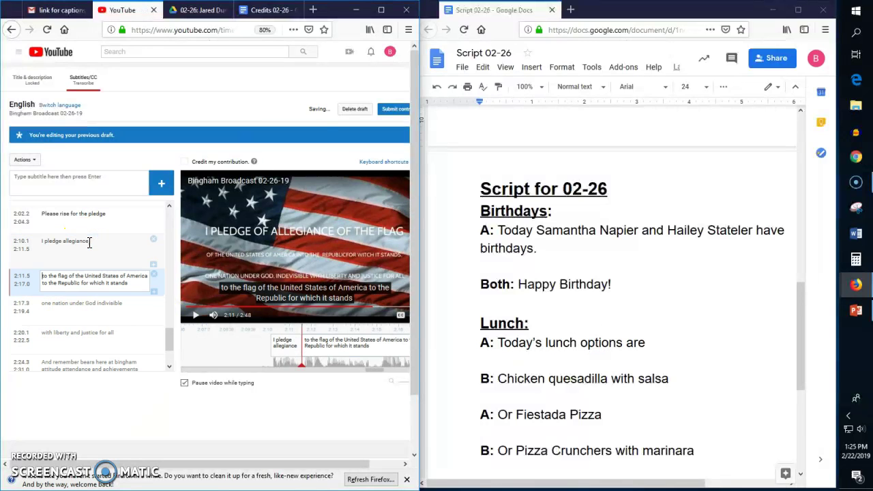
Step: Split the pledge caption before "to the Republic for which it stands" at 2:14.9, ending the preceding flag caption at 2:14.8
left_click(195, 316)
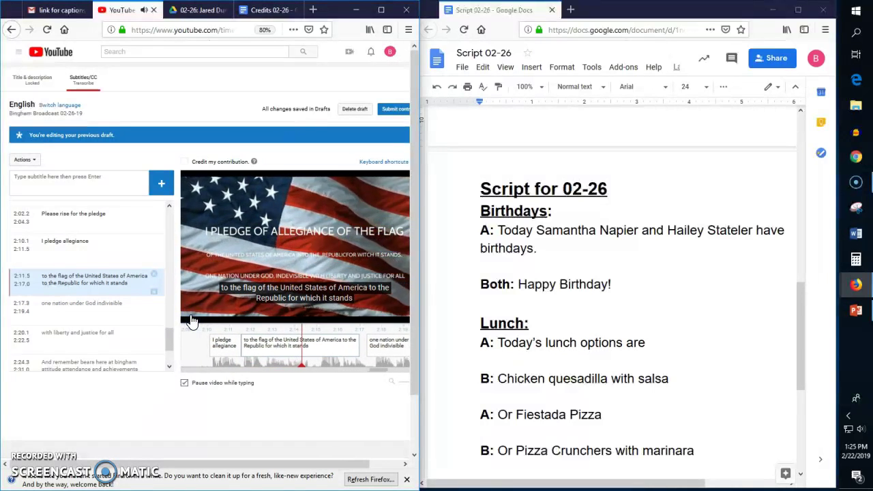
left_click(298, 361)
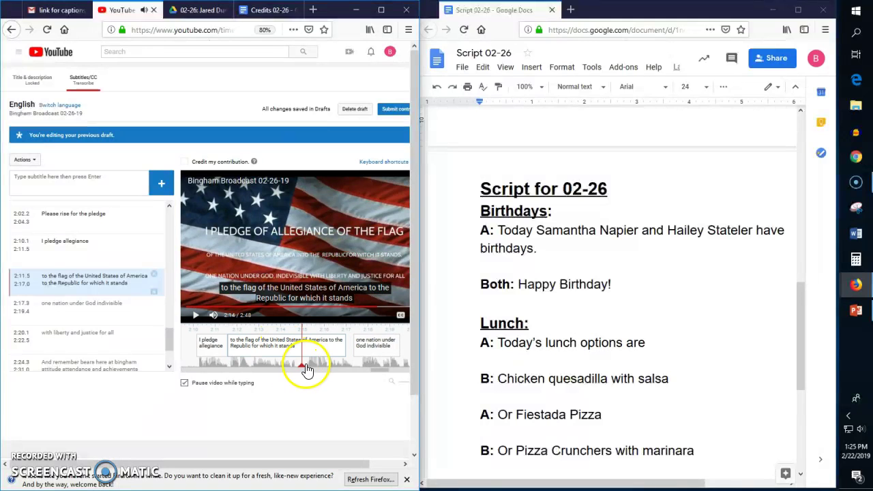
left_click(150, 280)
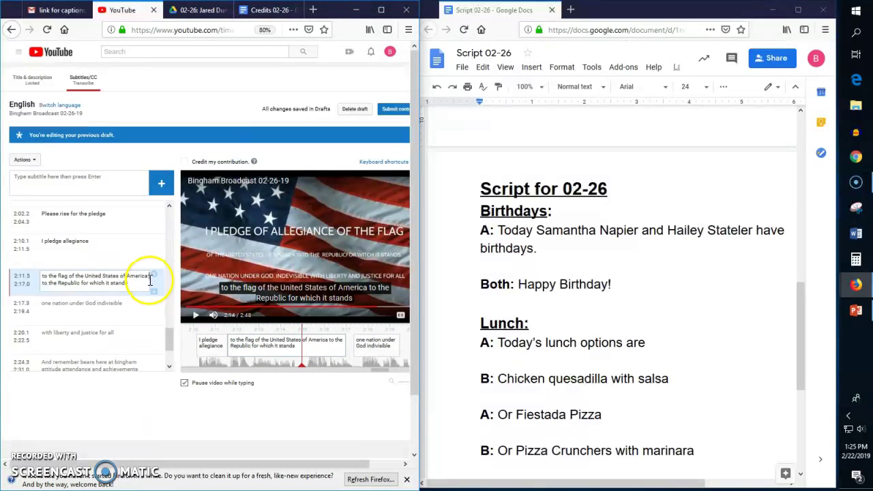
key("Return")
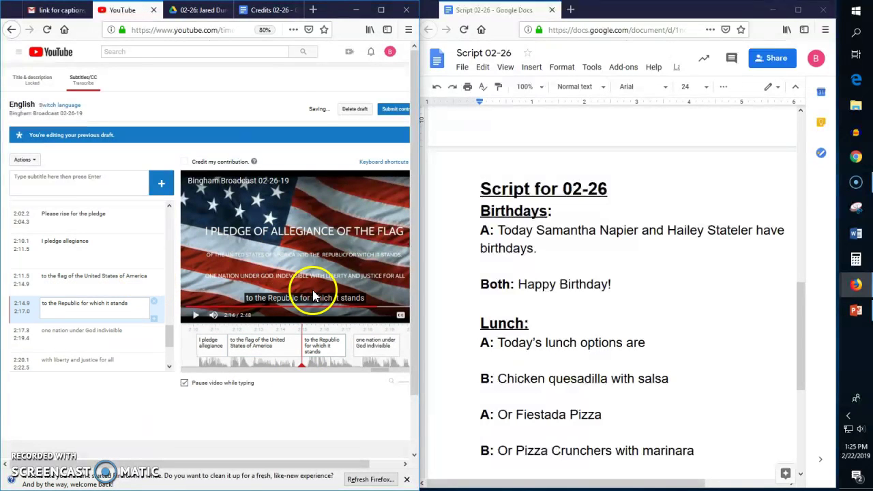
left_click(282, 350)
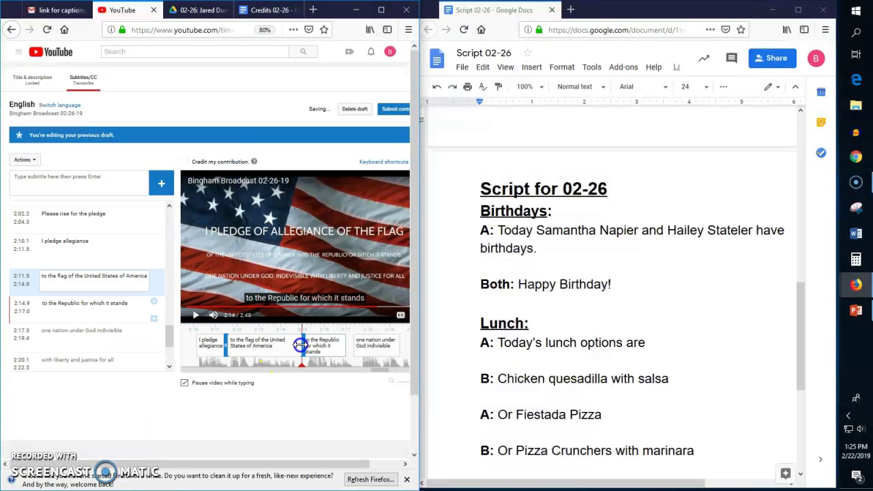
Step: Play through the next pledge line and extend the "one nation under God indivisible" caption to end at 2:19.9
left_click(193, 317)
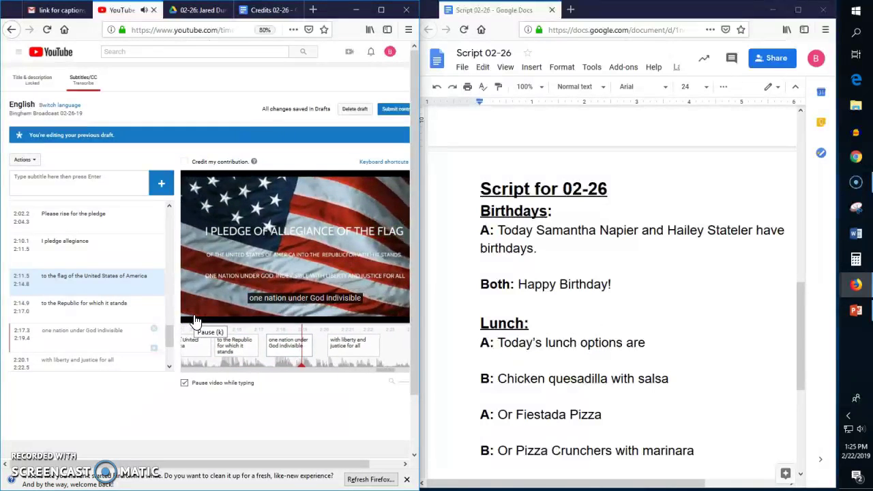
left_click(195, 317)
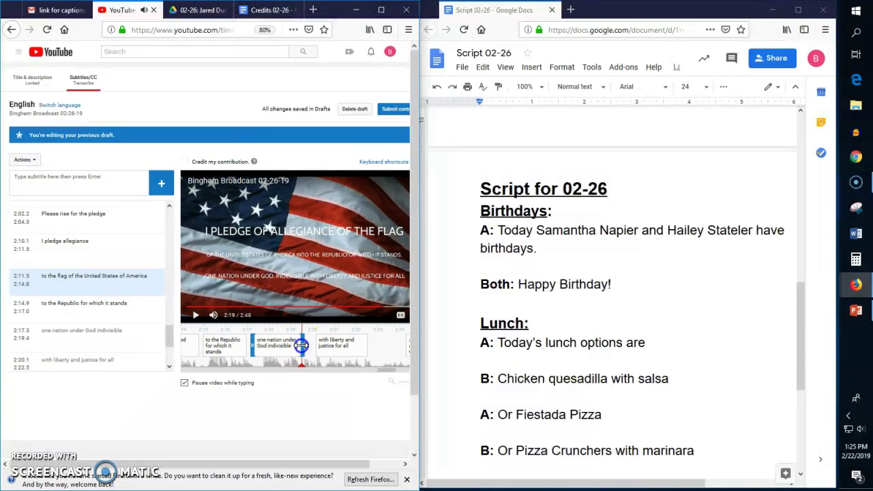
left_click_drag(312, 346, 310, 354)
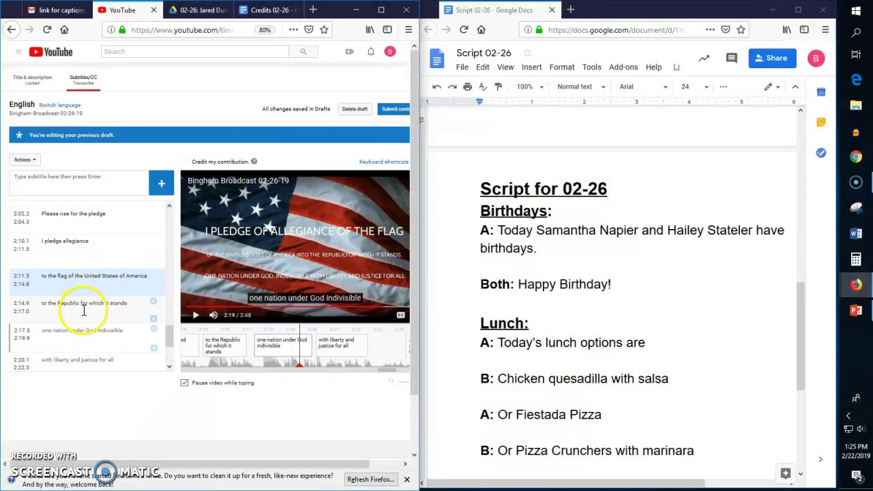
Step: Split "indivisible" into its own caption starting at 2:19.0, and play the video through "with liberty and justice for all"
left_click(83, 308)
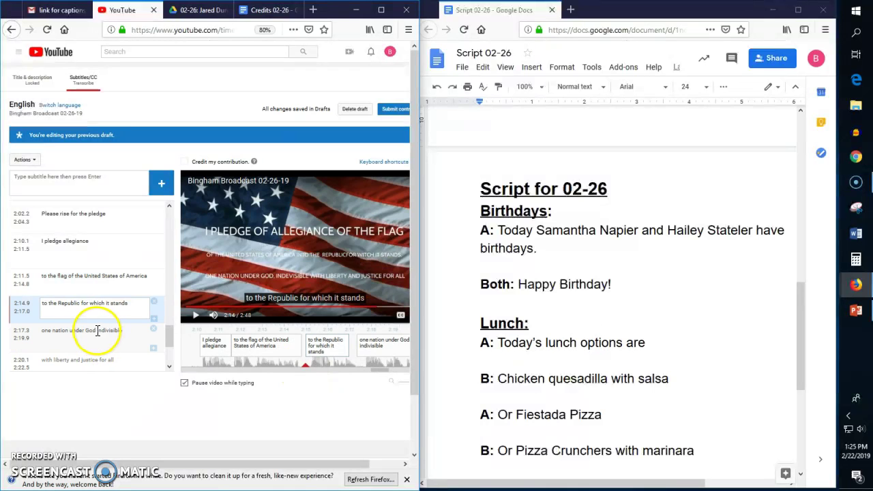
left_click(96, 329)
key("Return")
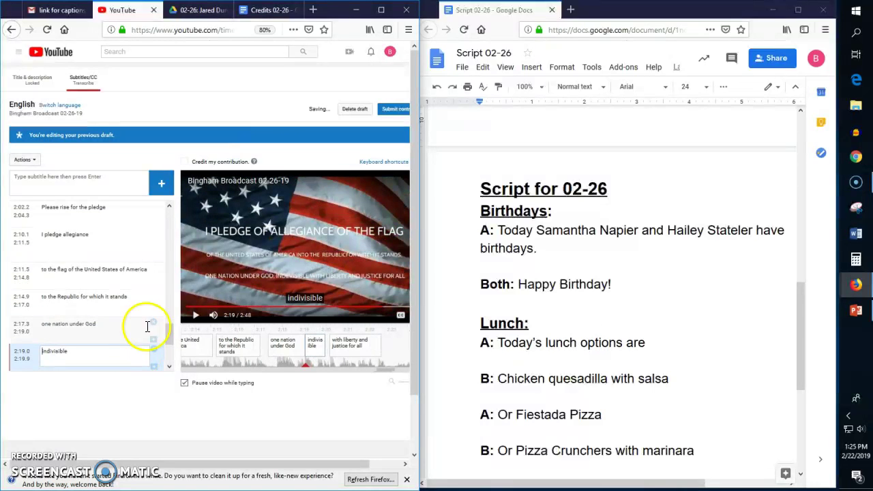
left_click(195, 315)
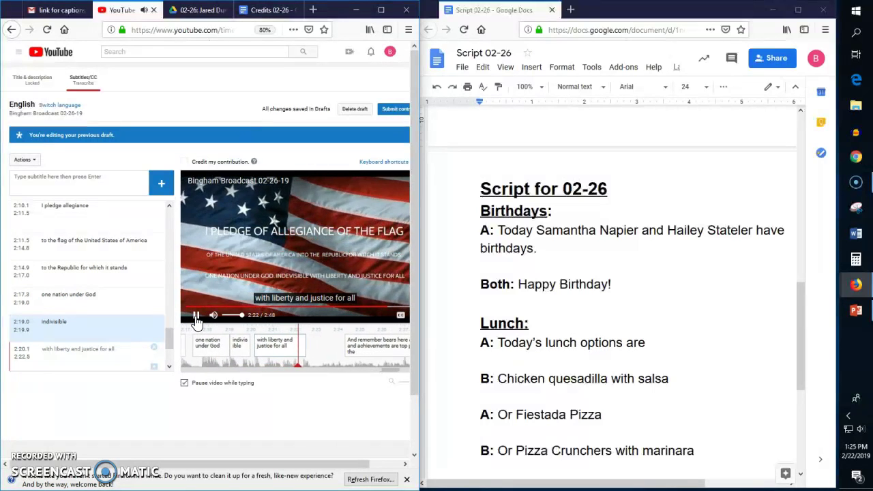
left_click(195, 319)
Step: Check the closing caption "Expectations of being respectful responsible and safe. Thanks for watching" against the audio timeline and delete it
scroll(131, 311, "down", 2)
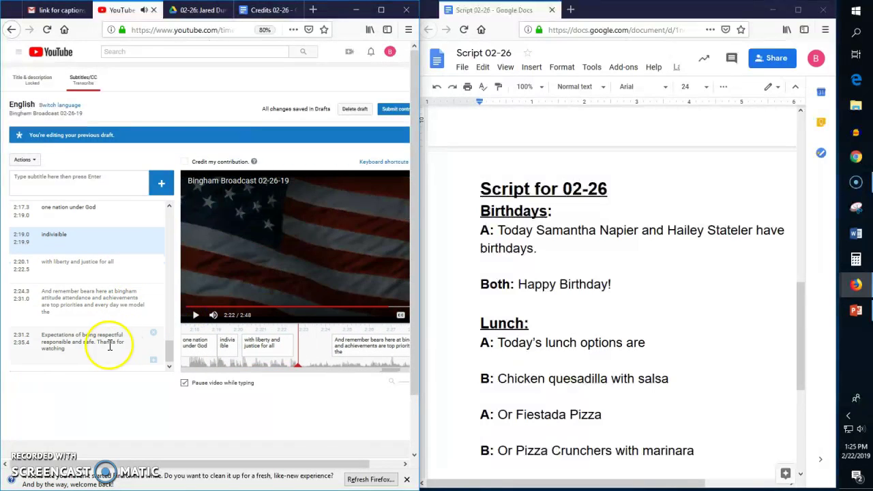
left_click(106, 342)
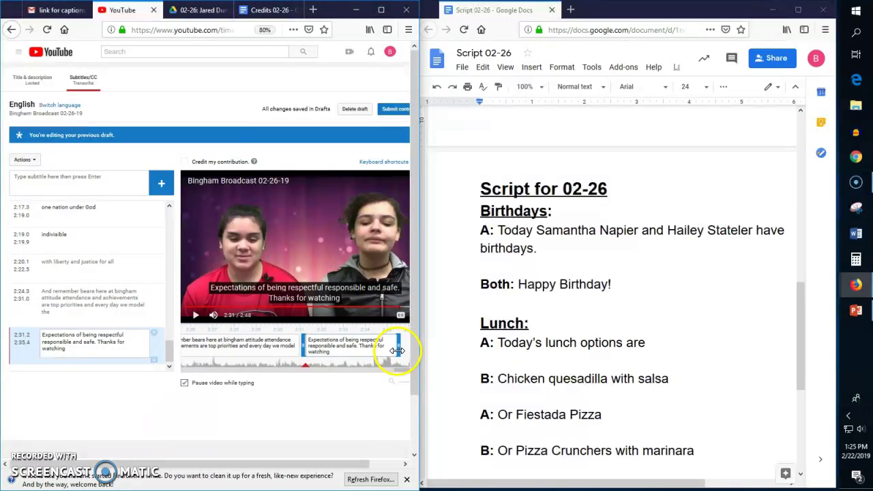
left_click(400, 374)
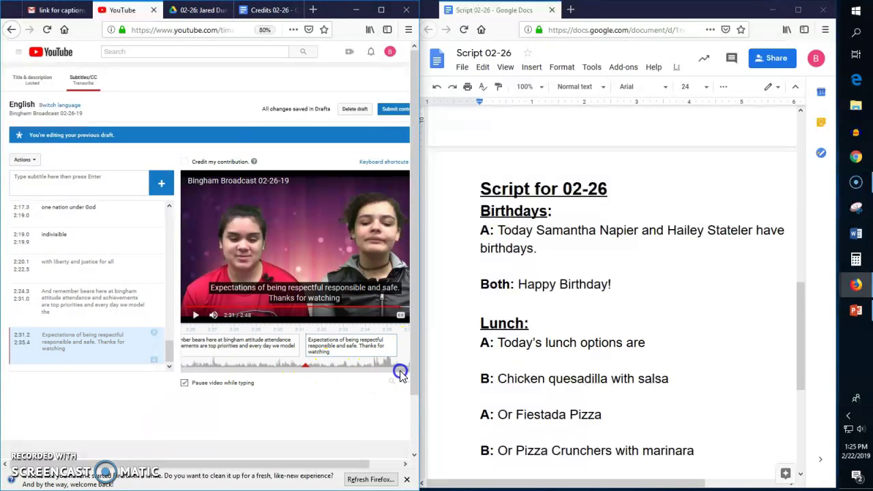
left_click(154, 333)
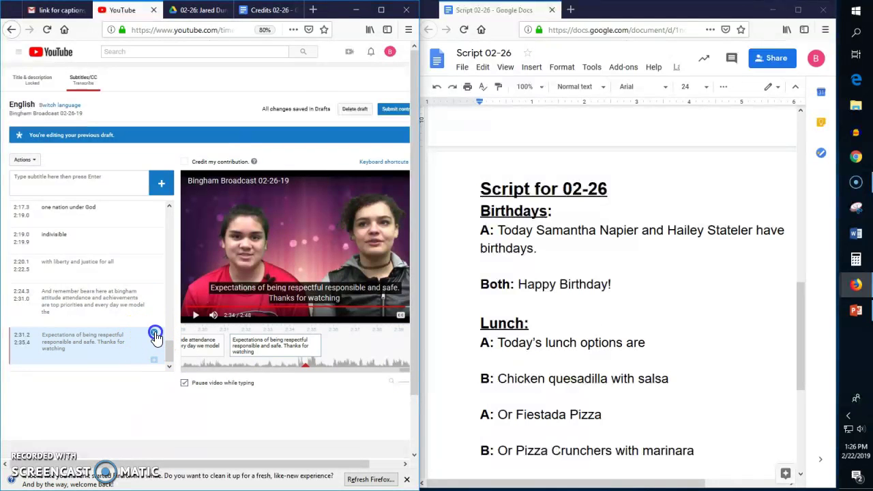